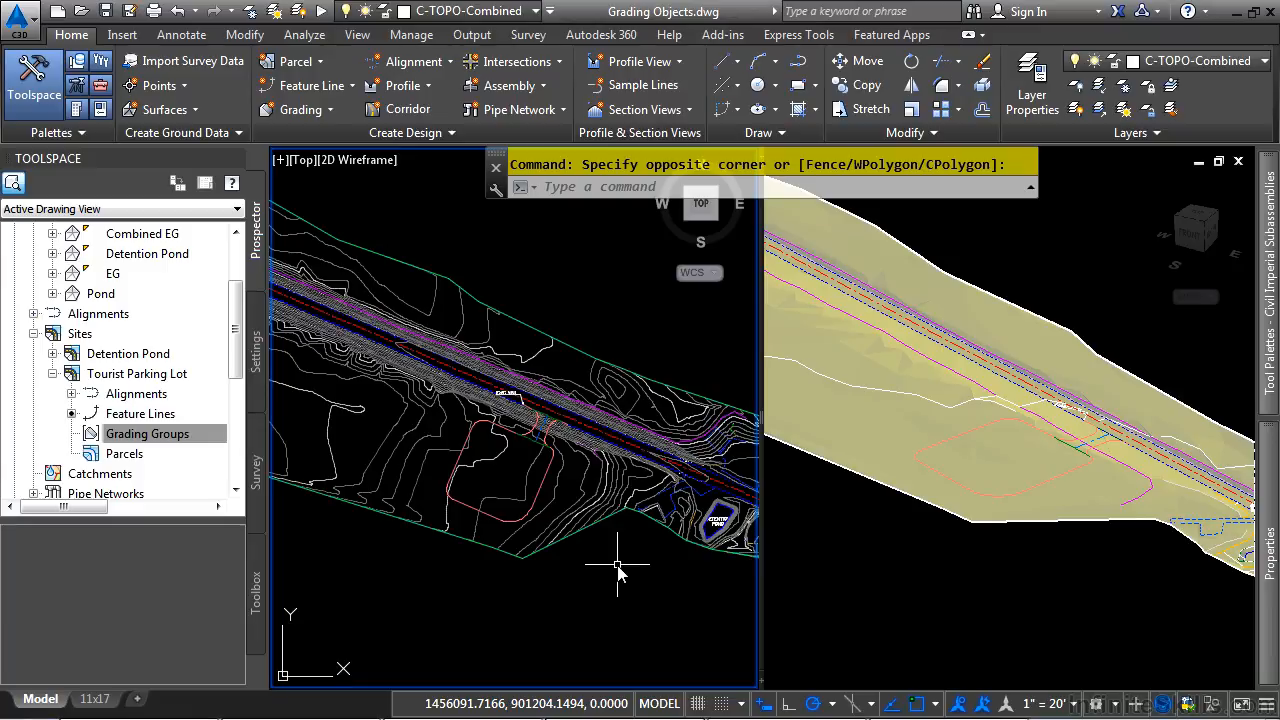
- Open the Grading Creation Tools and move them clear of the parking lot outline in the plan view
left_click(122, 431)
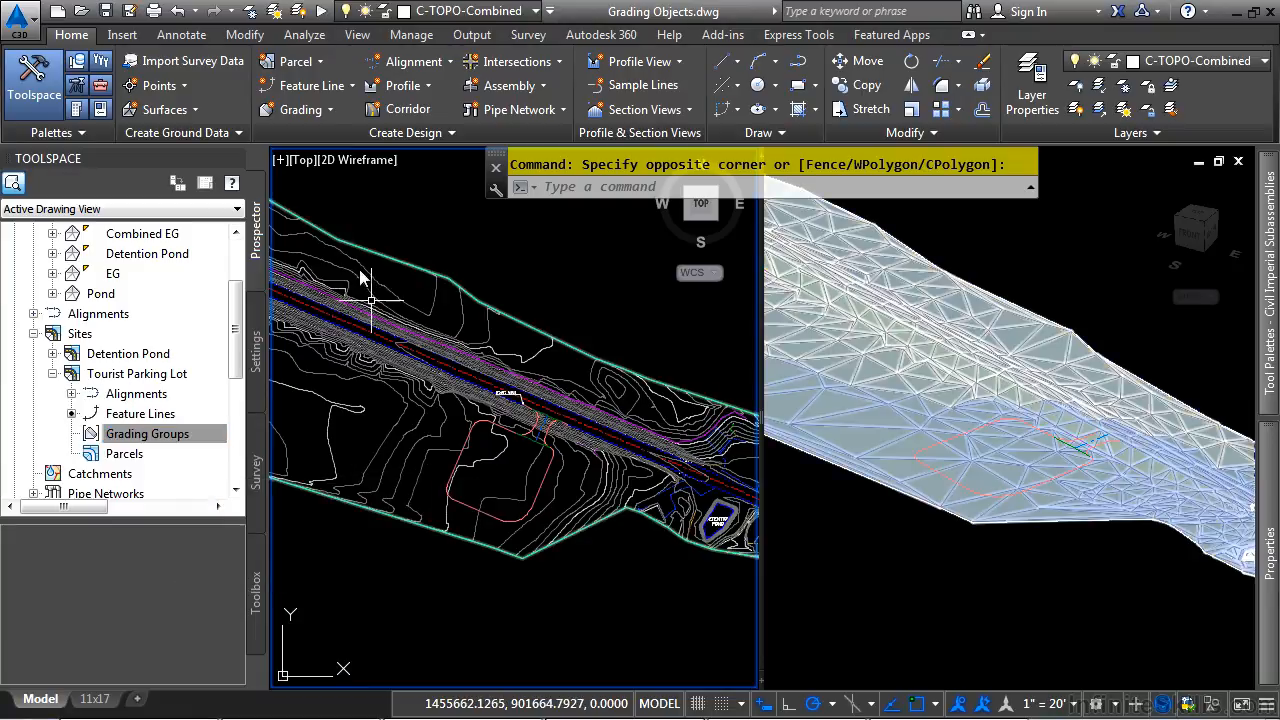
left_click(316, 112)
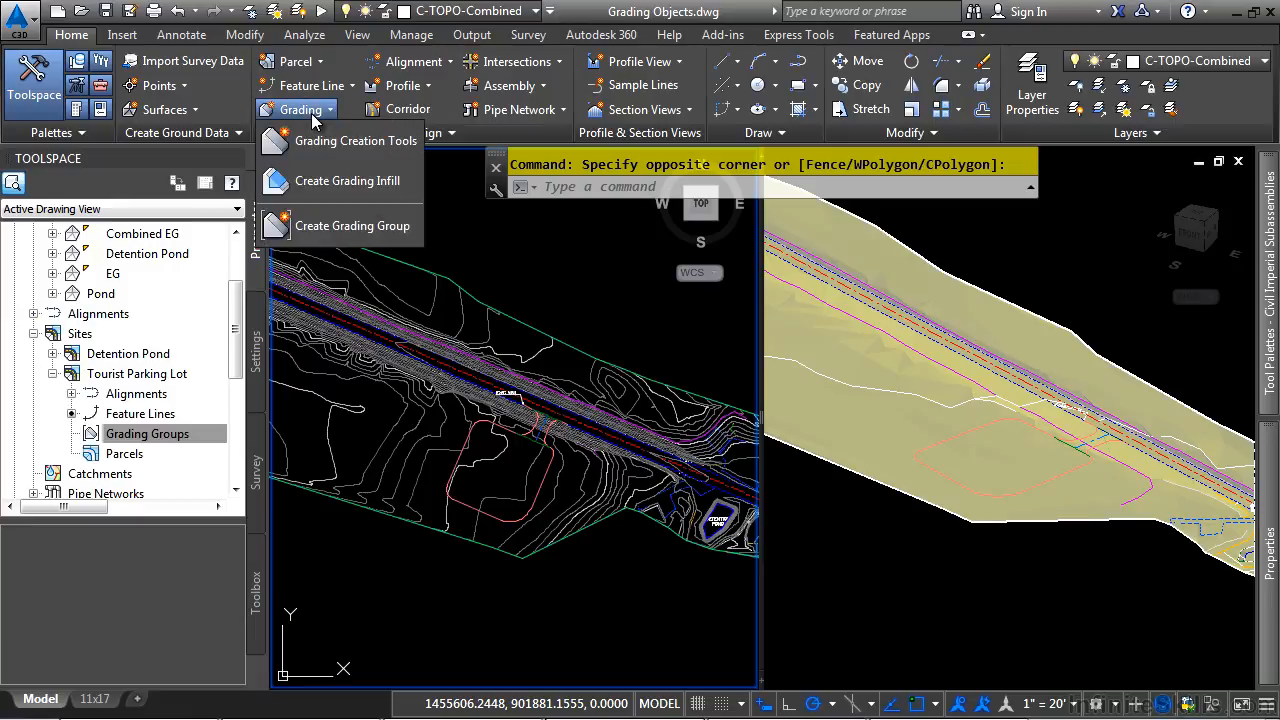
left_click(335, 141)
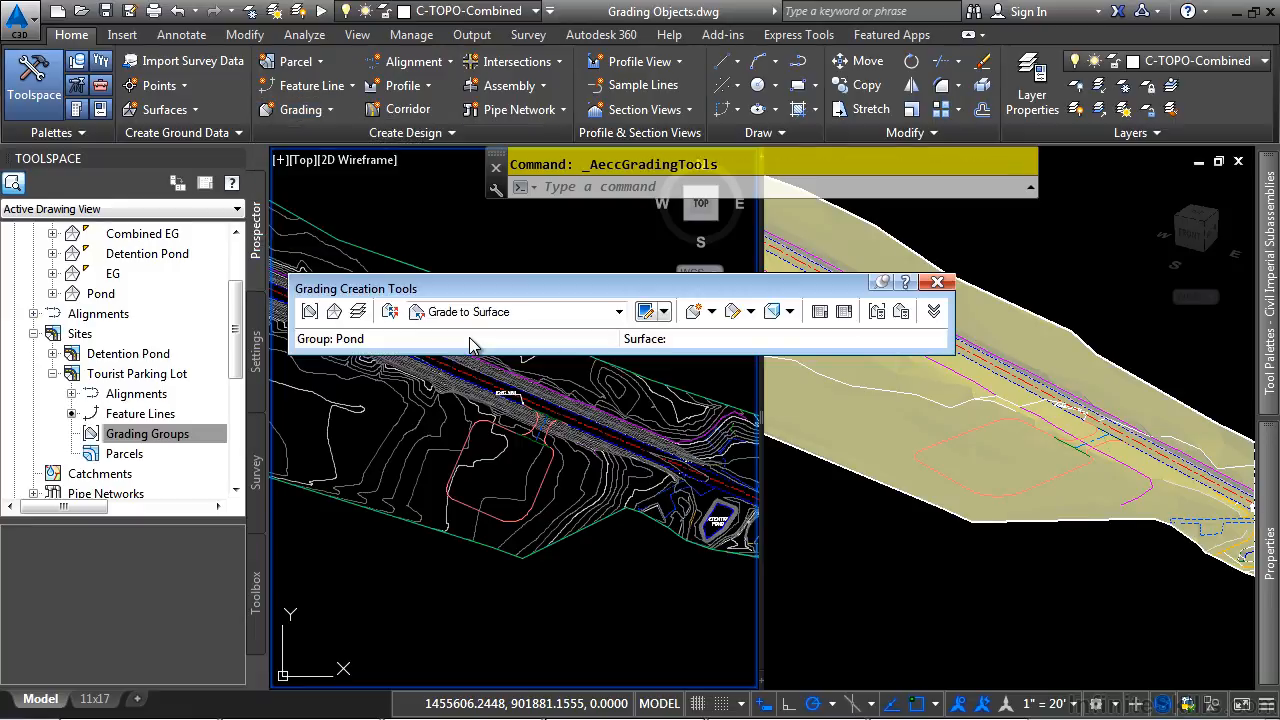
left_click_drag(512, 296, 514, 238)
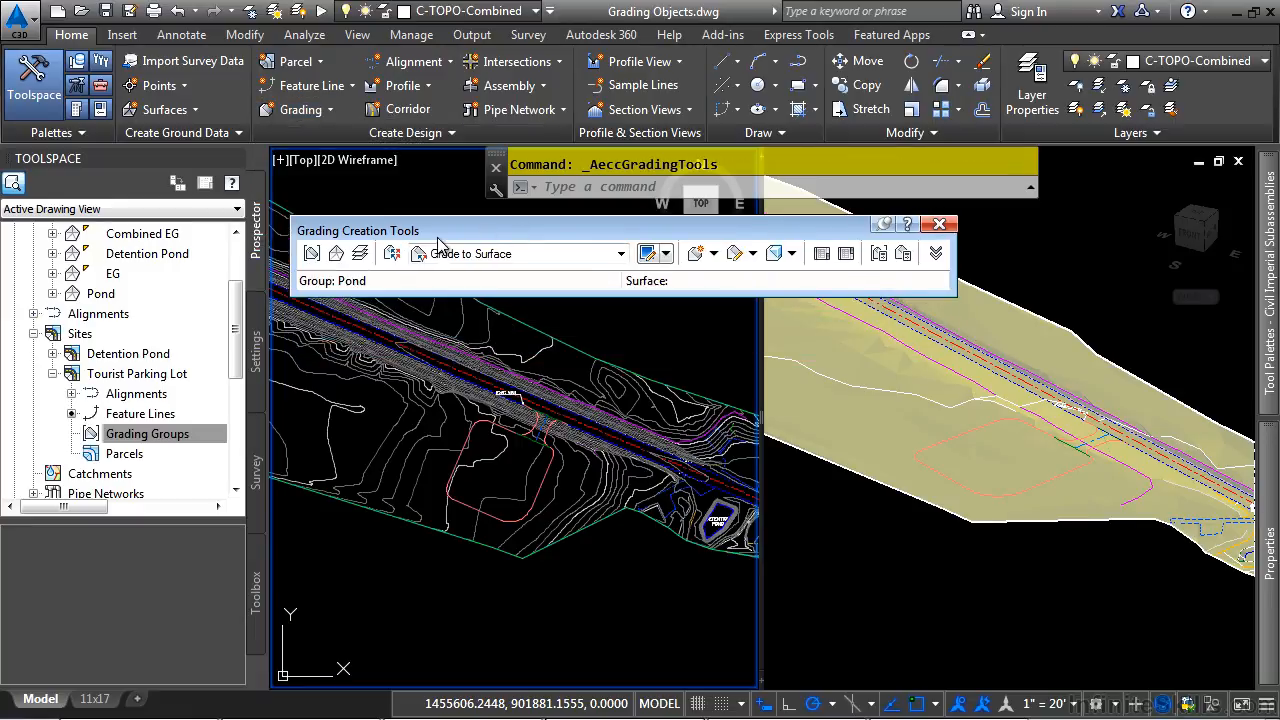
- Create a grading group named Dayighting in the Tourist Parking Lot site and set Combined EG as the target surface
left_click(312, 254)
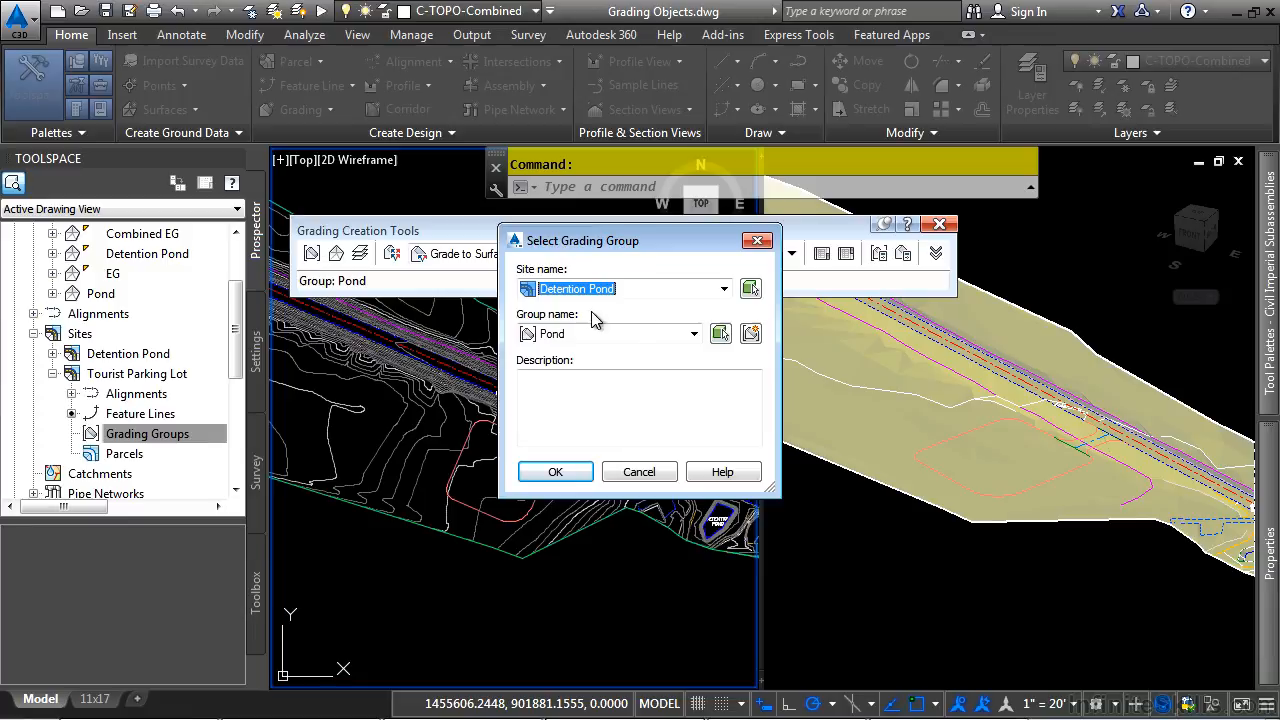
left_click(707, 292)
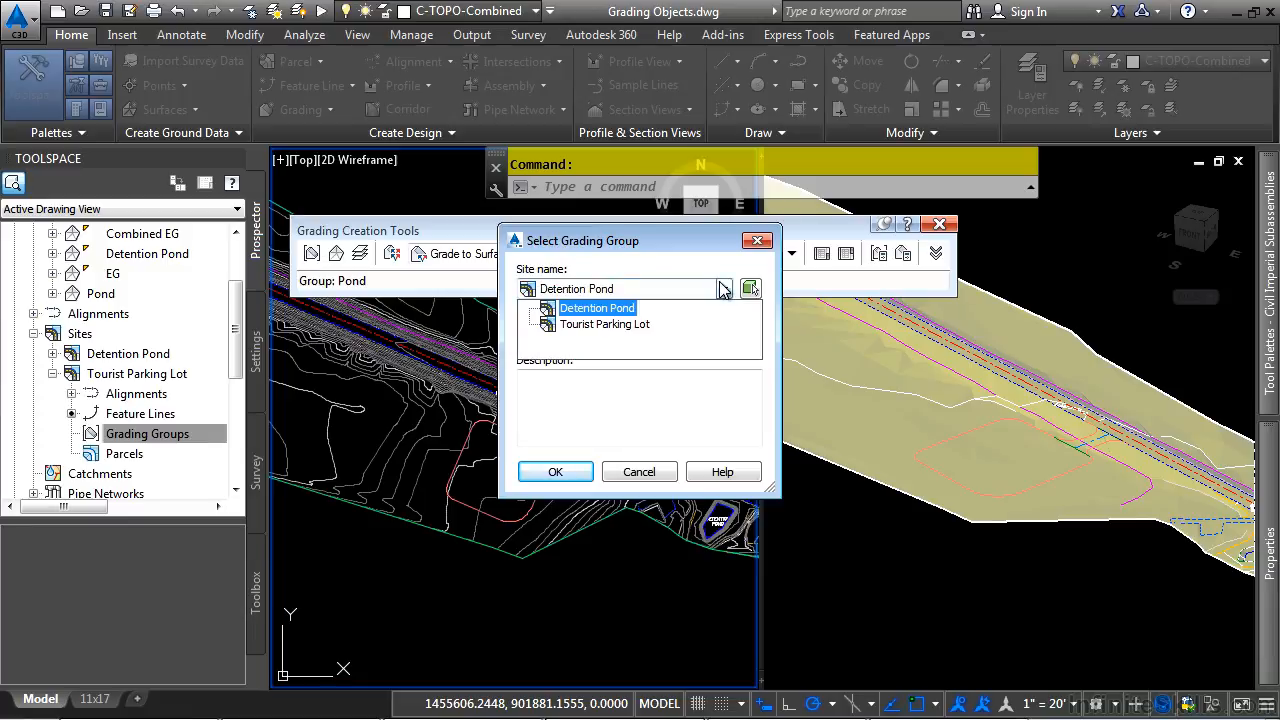
left_click(606, 323)
left_click(751, 334)
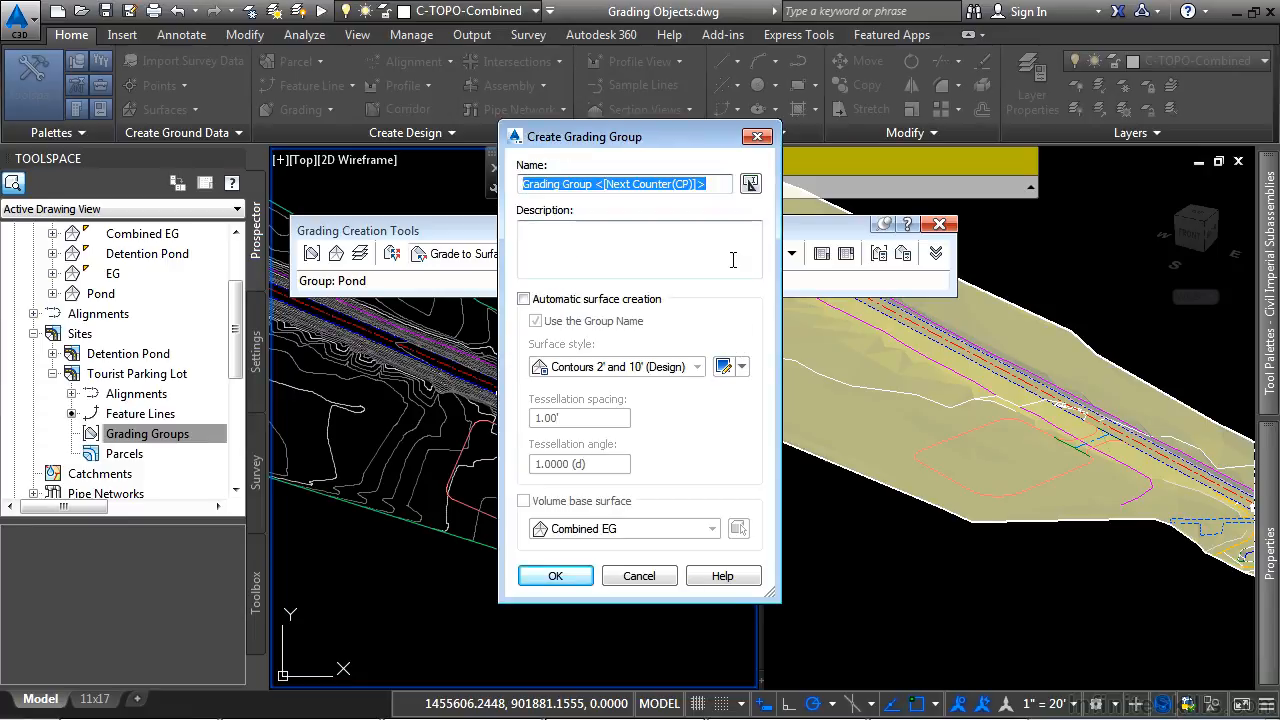
type("Dayighting")
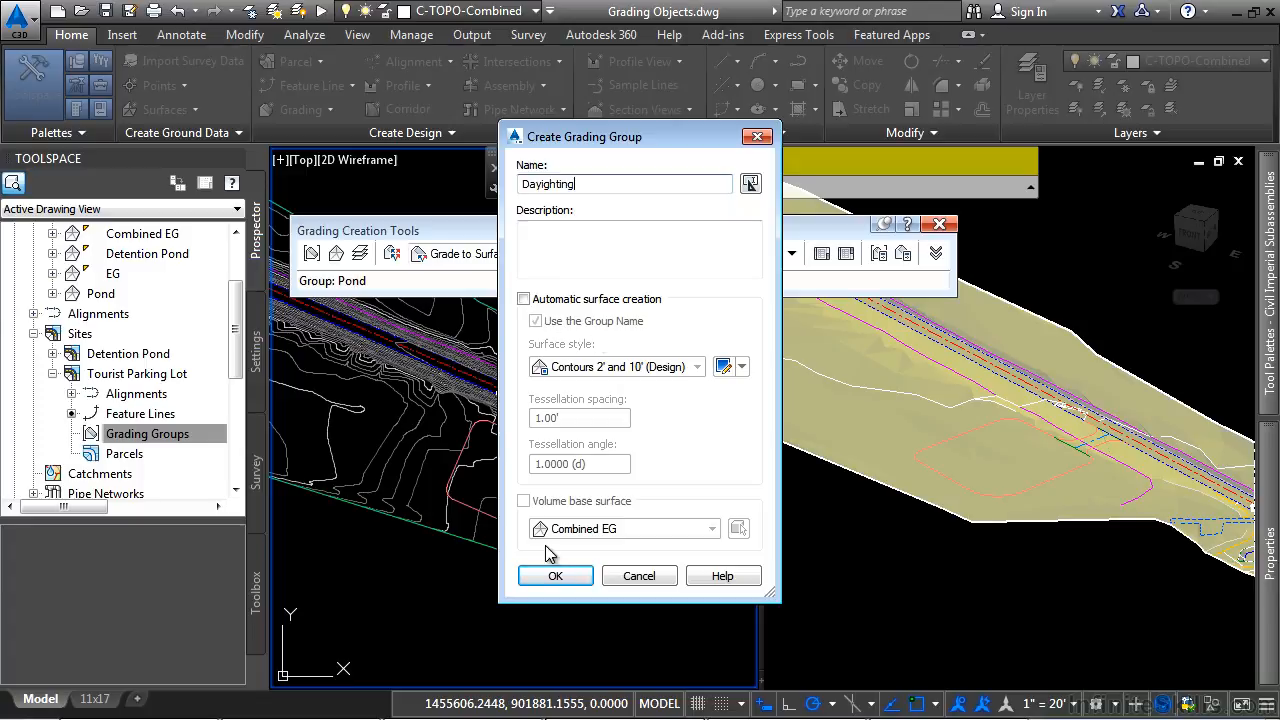
left_click(560, 575)
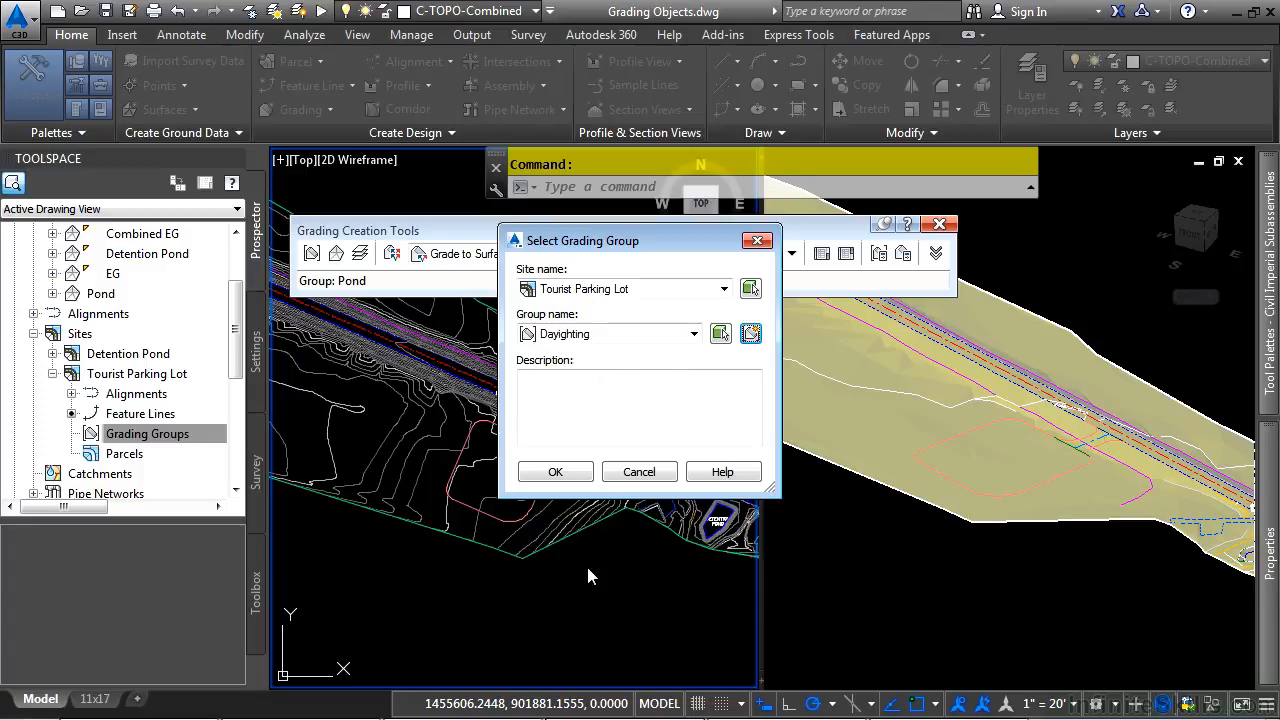
left_click(572, 476)
left_click(335, 253)
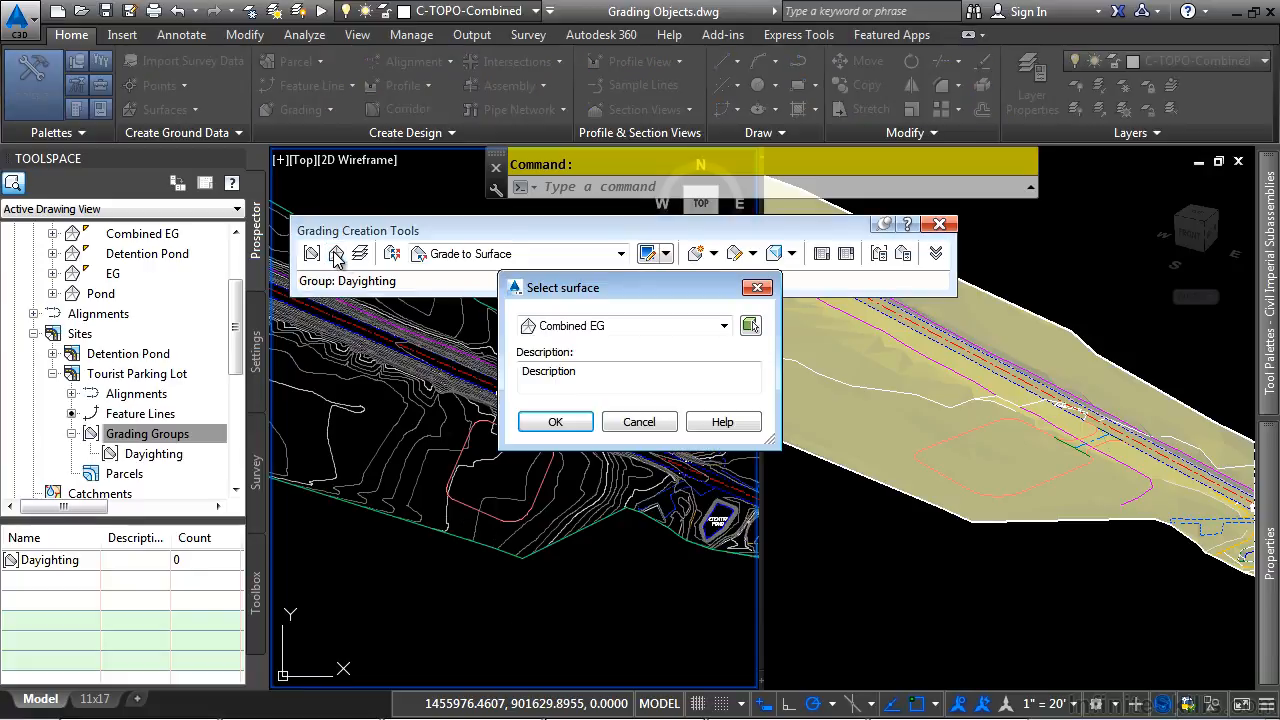
left_click(556, 421)
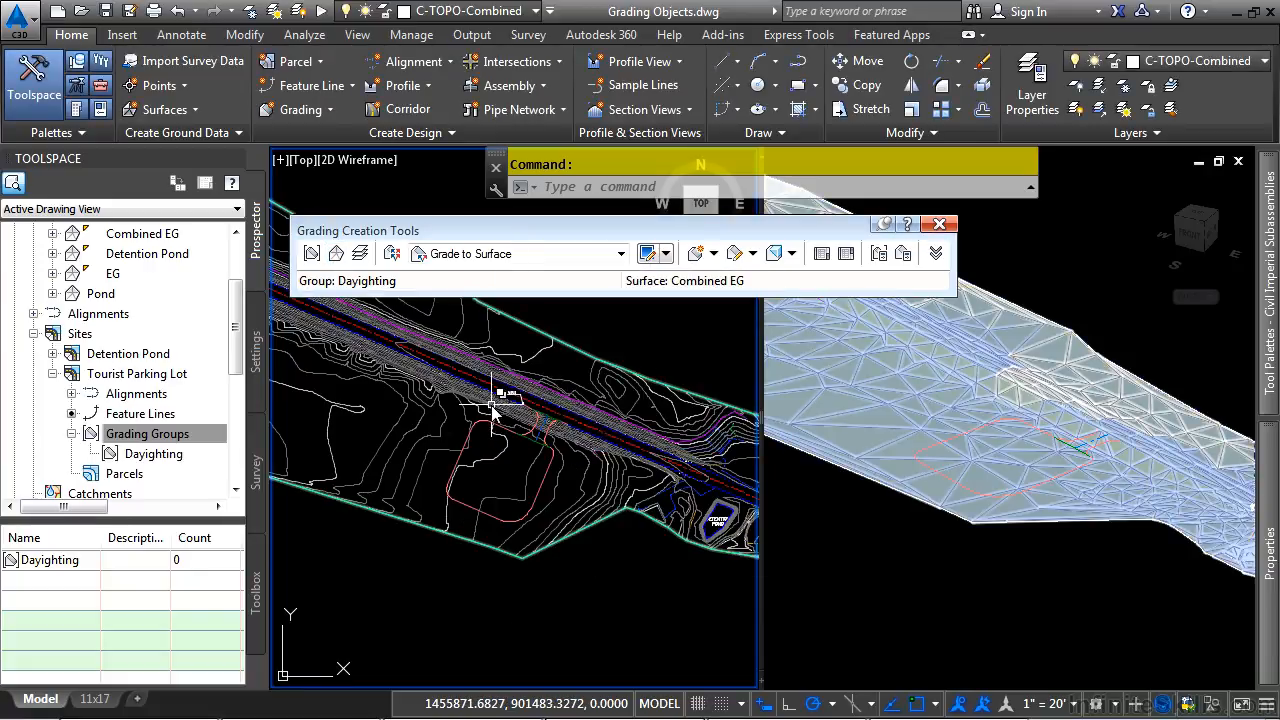
- Examine the available grading criteria and the Basic Set that defines them in the drawing's grading settings
left_click(620, 254)
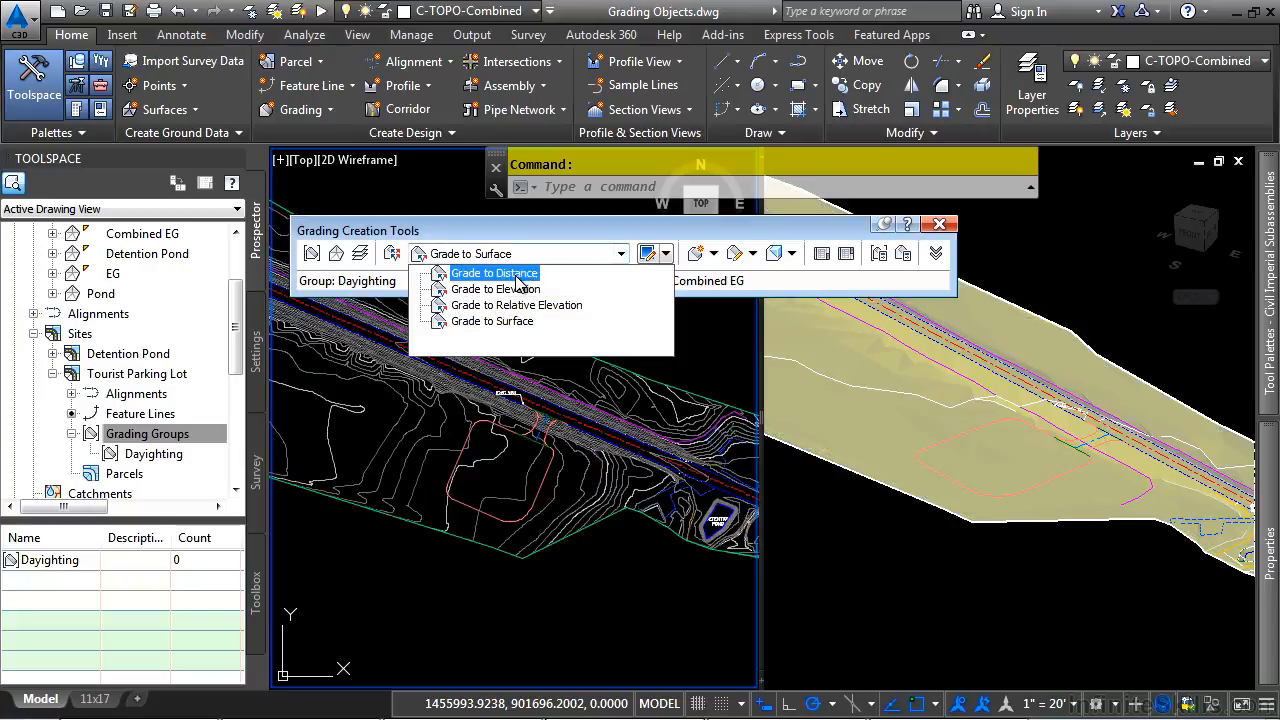
left_click(588, 228)
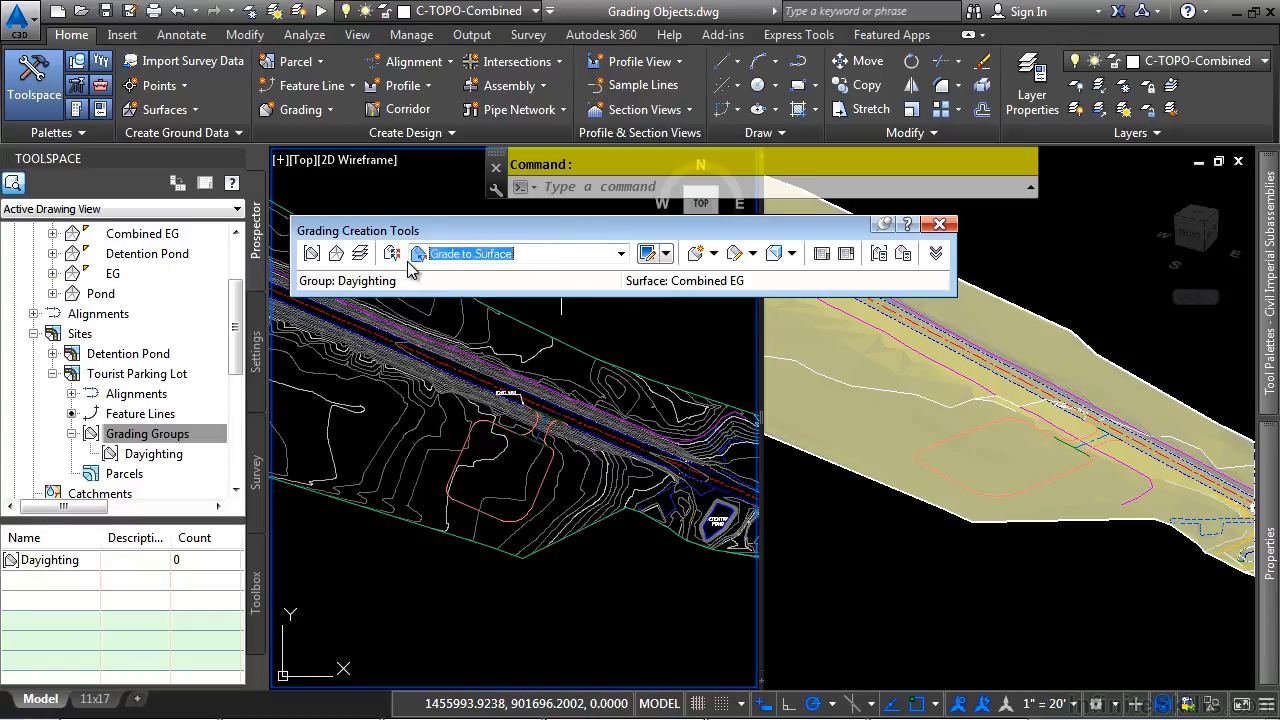
left_click(255, 357)
scroll(160, 420, "down", 2)
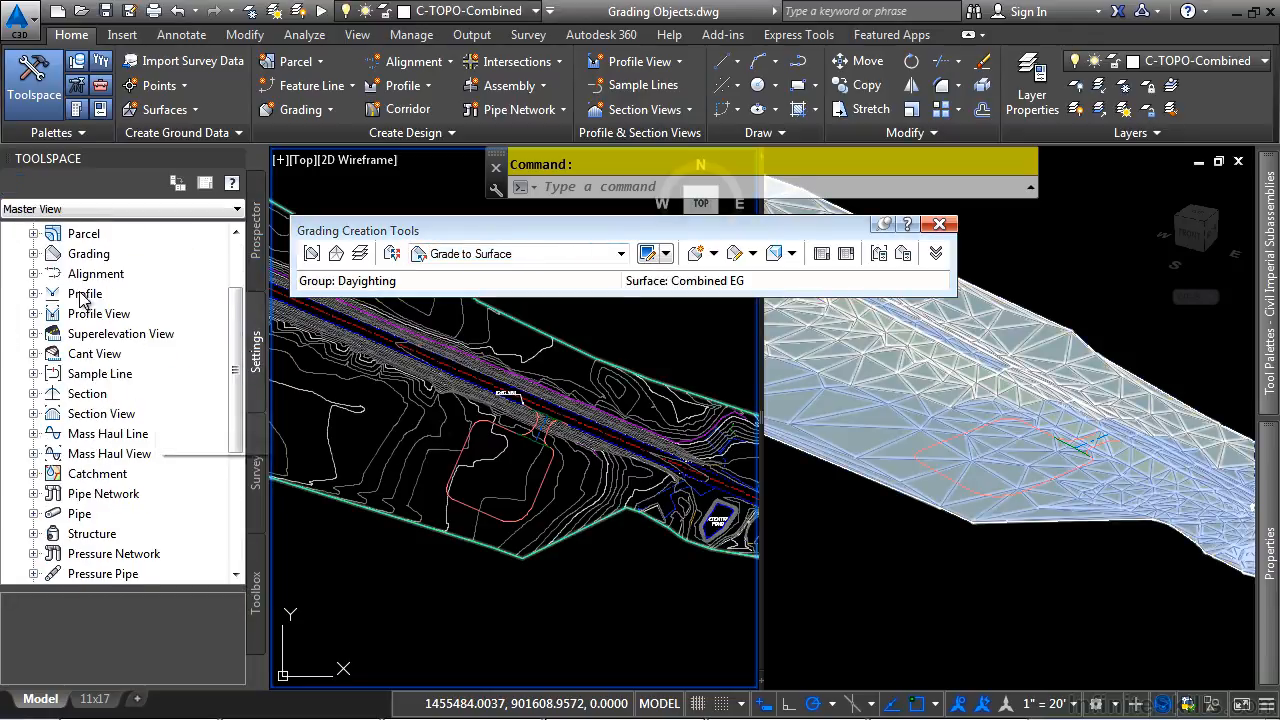
left_click(33, 254)
left_click(51, 293)
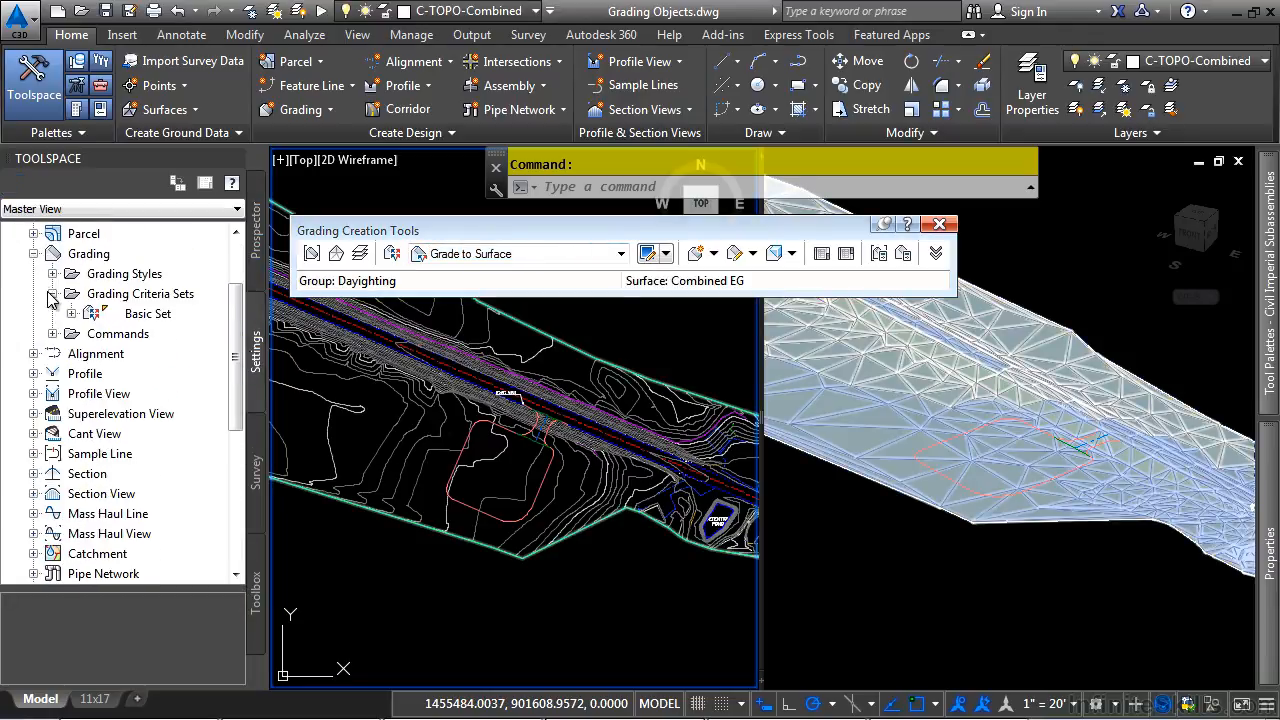
left_click(72, 313)
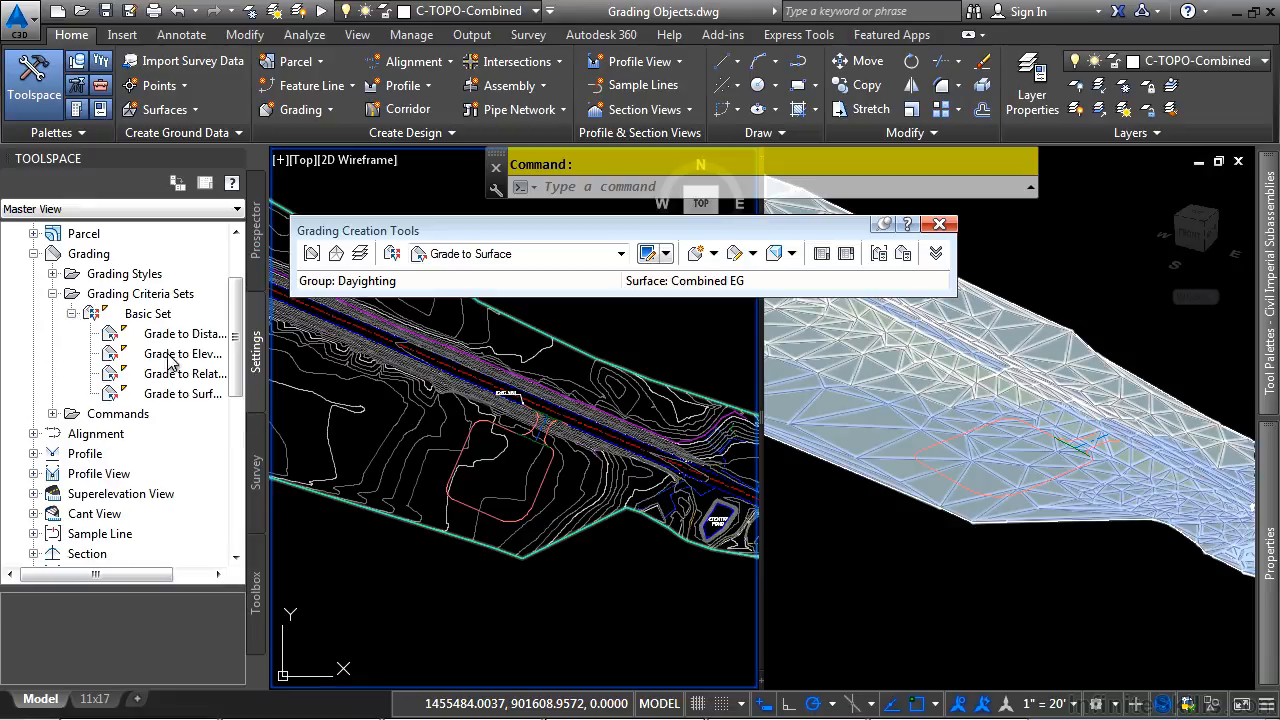
left_click(51, 293)
left_click(33, 254)
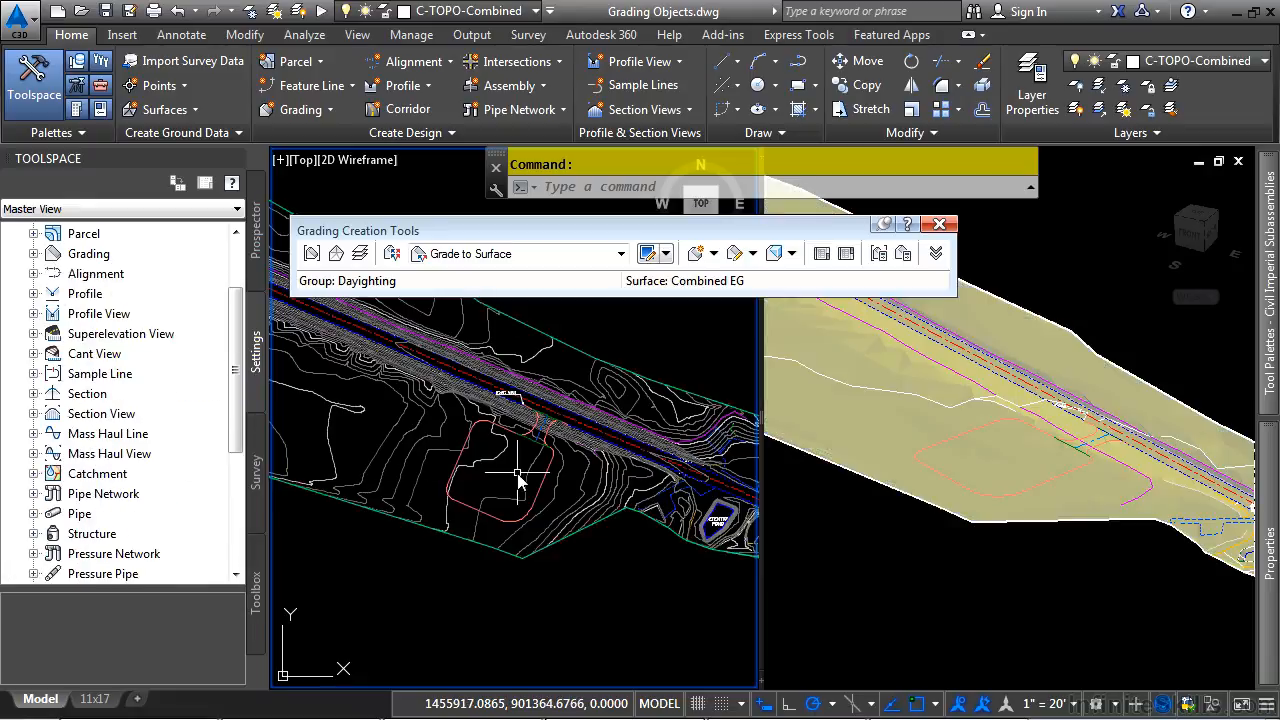
- Create a Grade to Surface grading outside the parking lot feature line along its entire length, with 4:1 cut and fill slopes
scroll(518, 478, "up", 3)
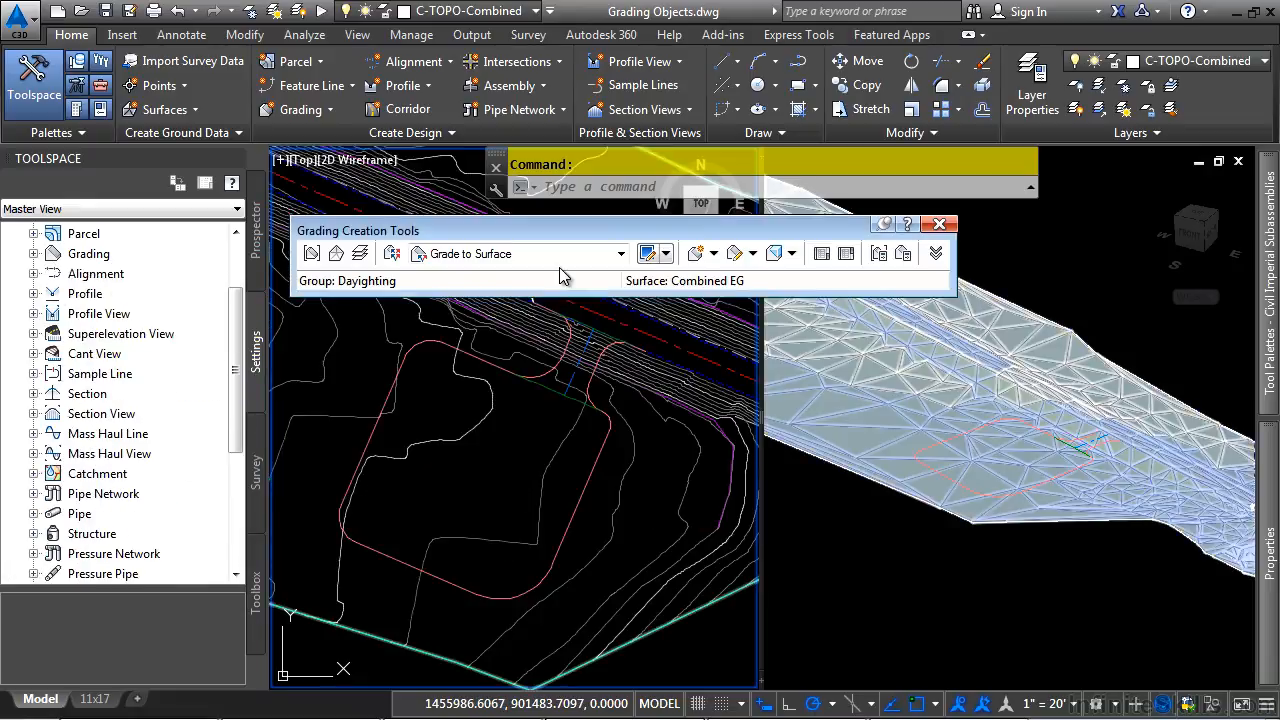
left_click(568, 256)
left_click(480, 321)
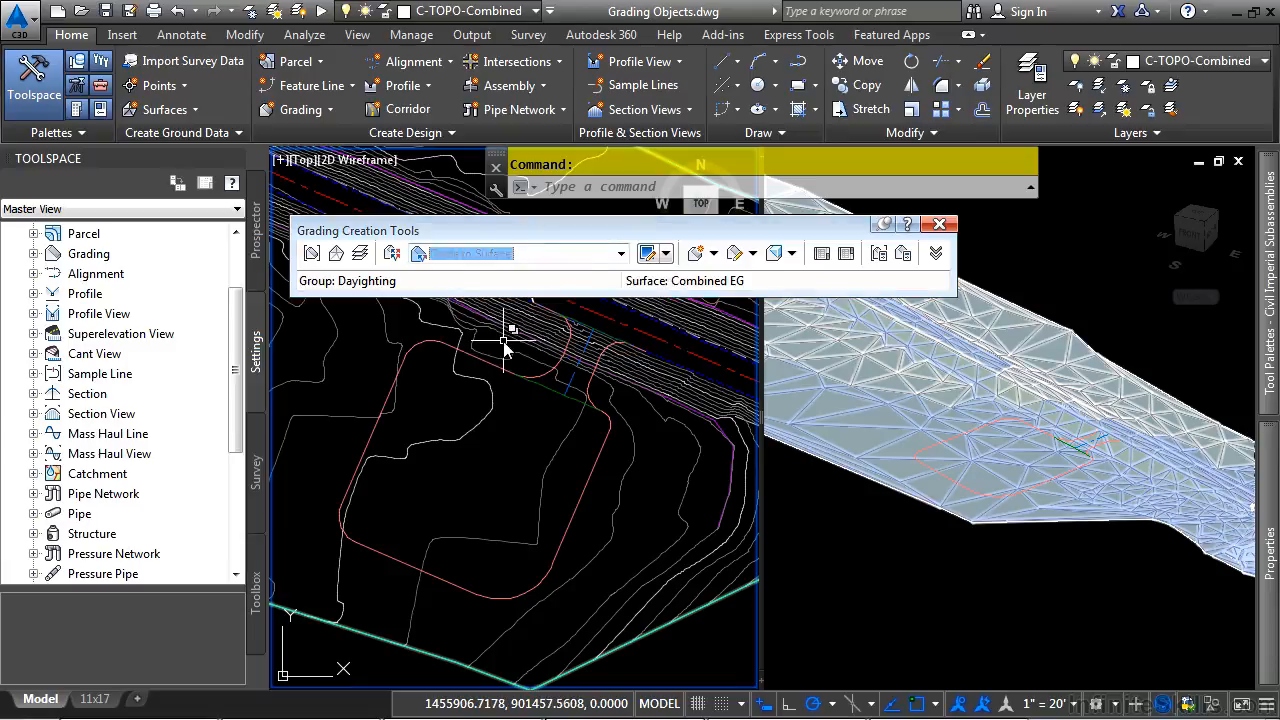
left_click(714, 253)
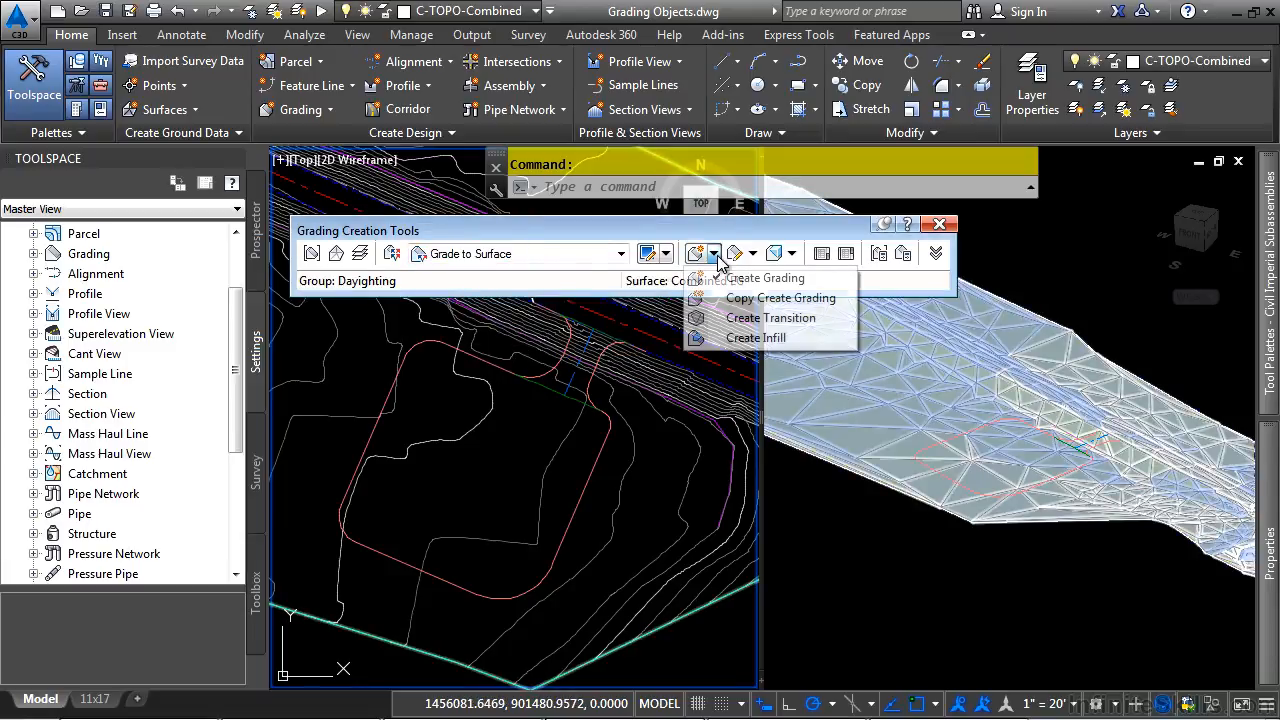
left_click(756, 278)
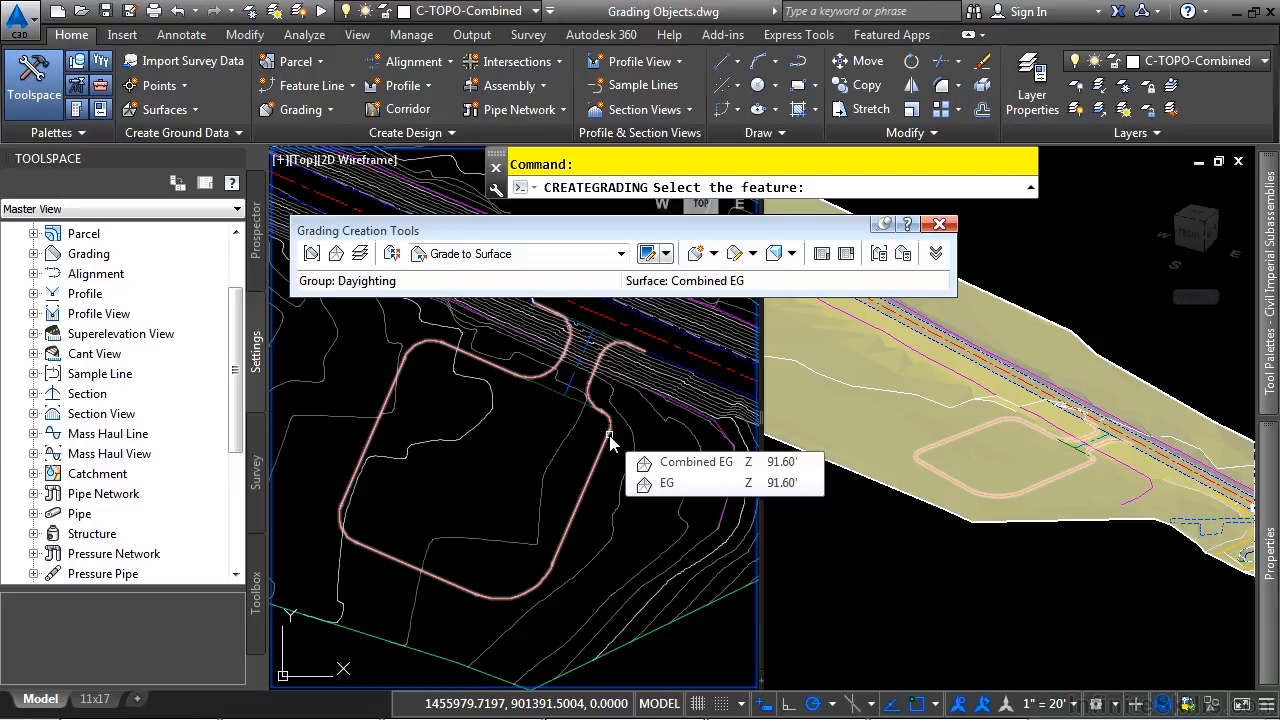
left_click(610, 438)
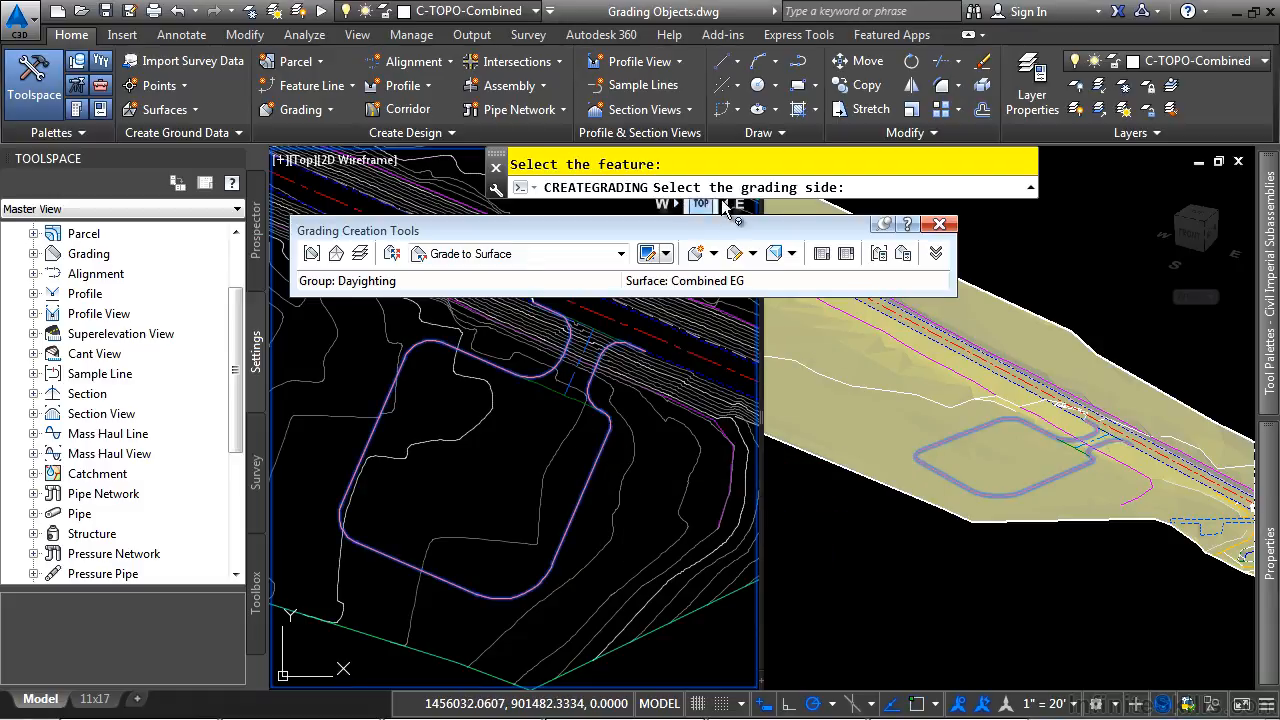
left_click(645, 485)
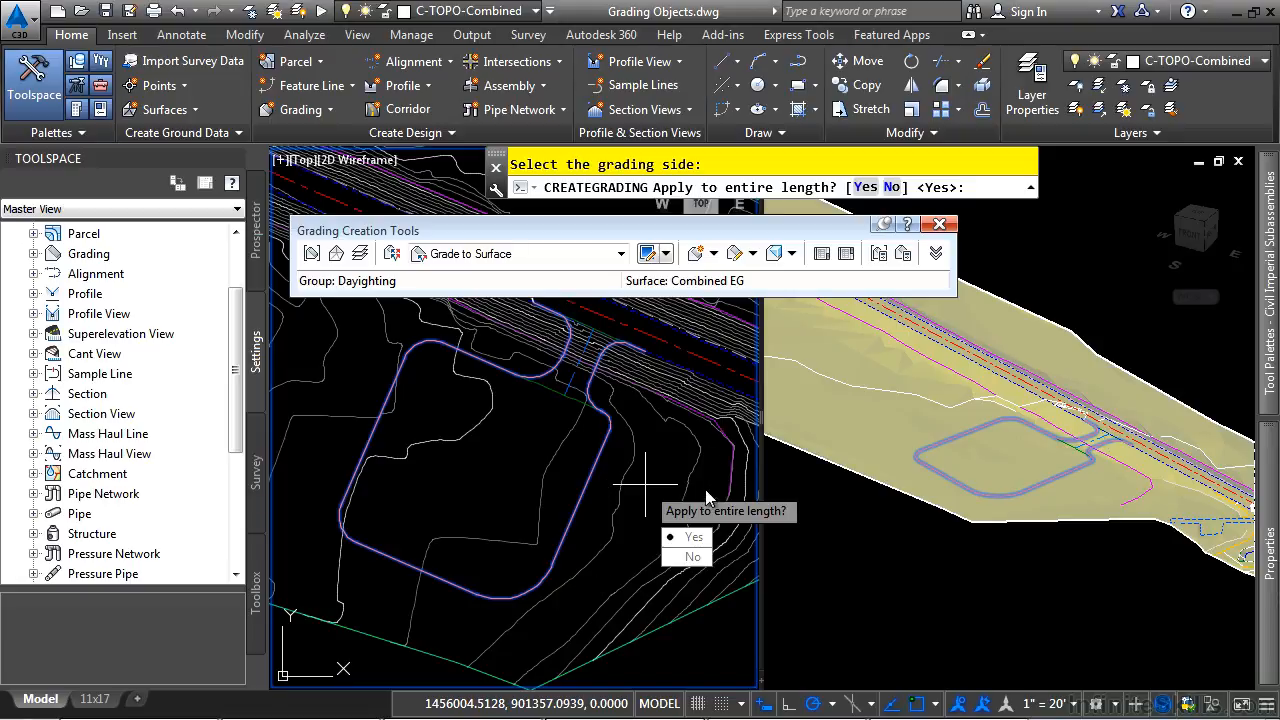
left_click(700, 557)
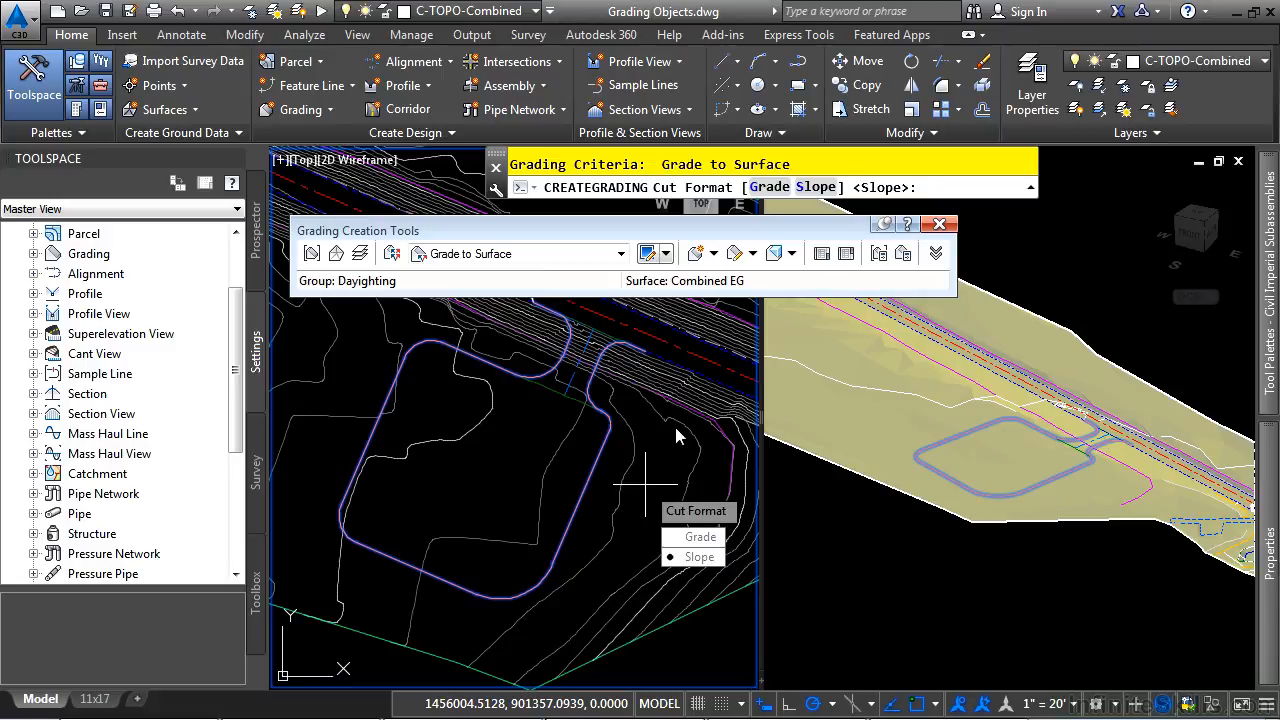
key("Return")
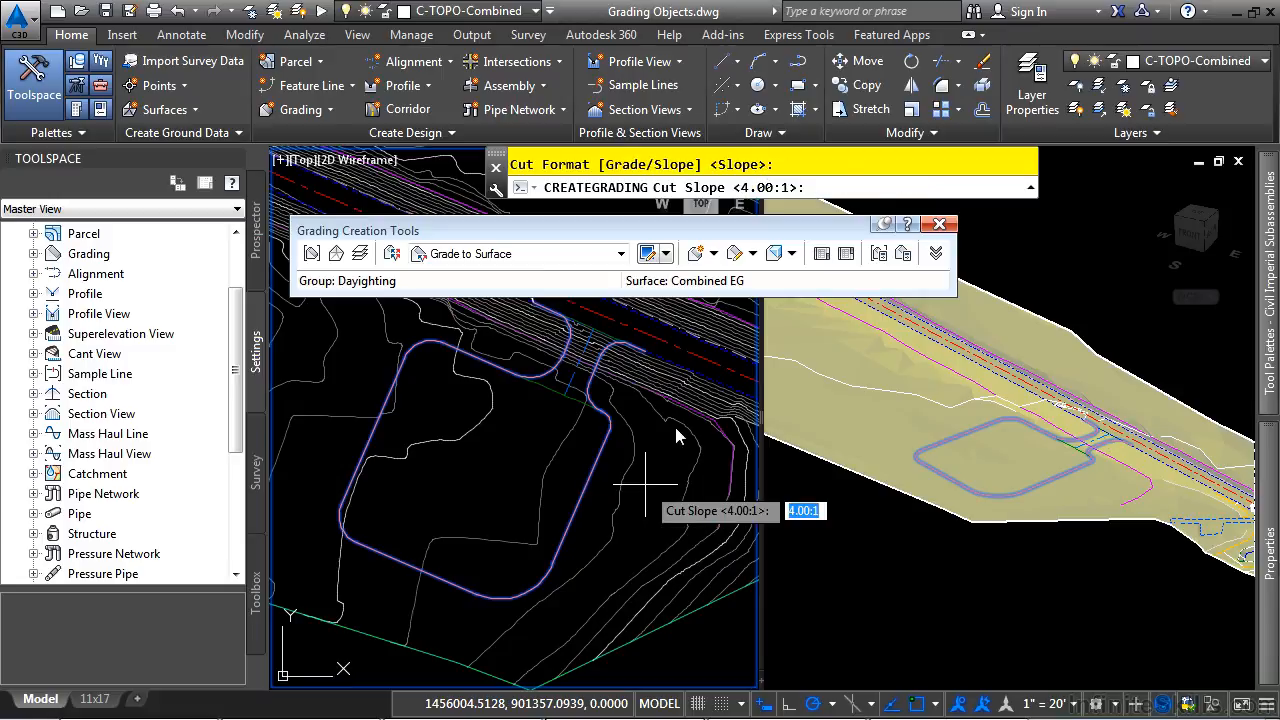
key("Return")
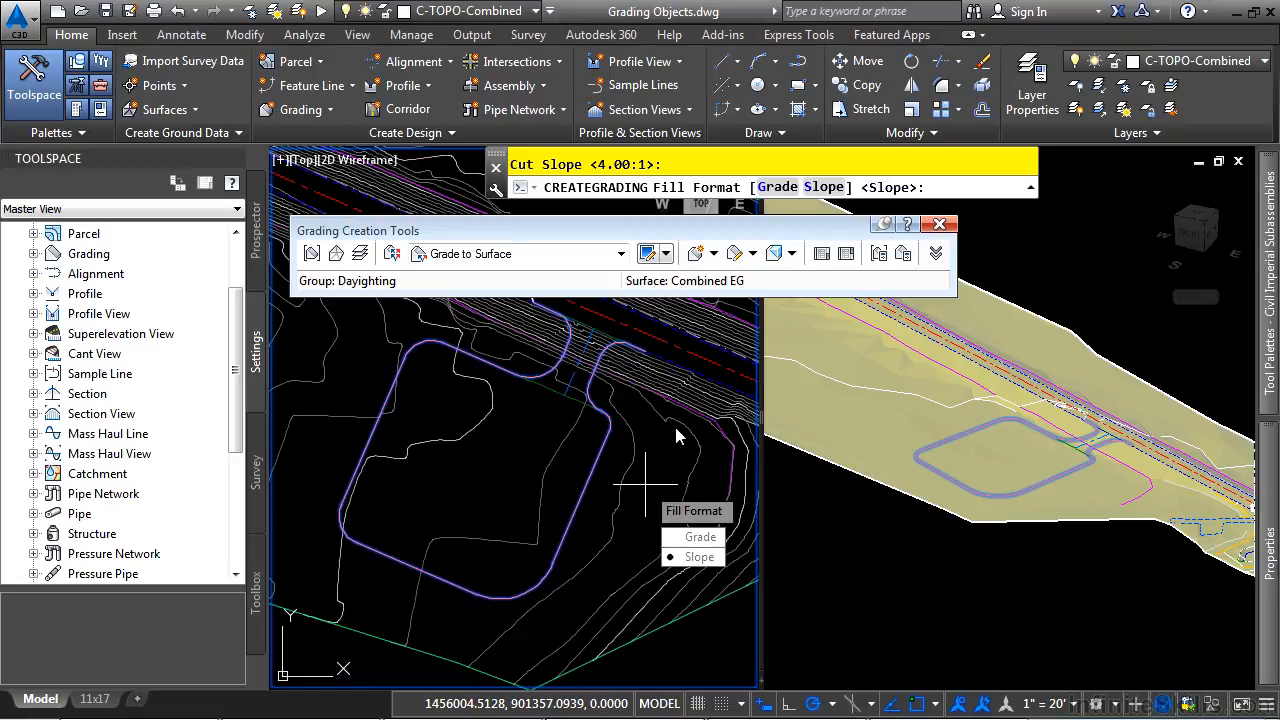
key("Return")
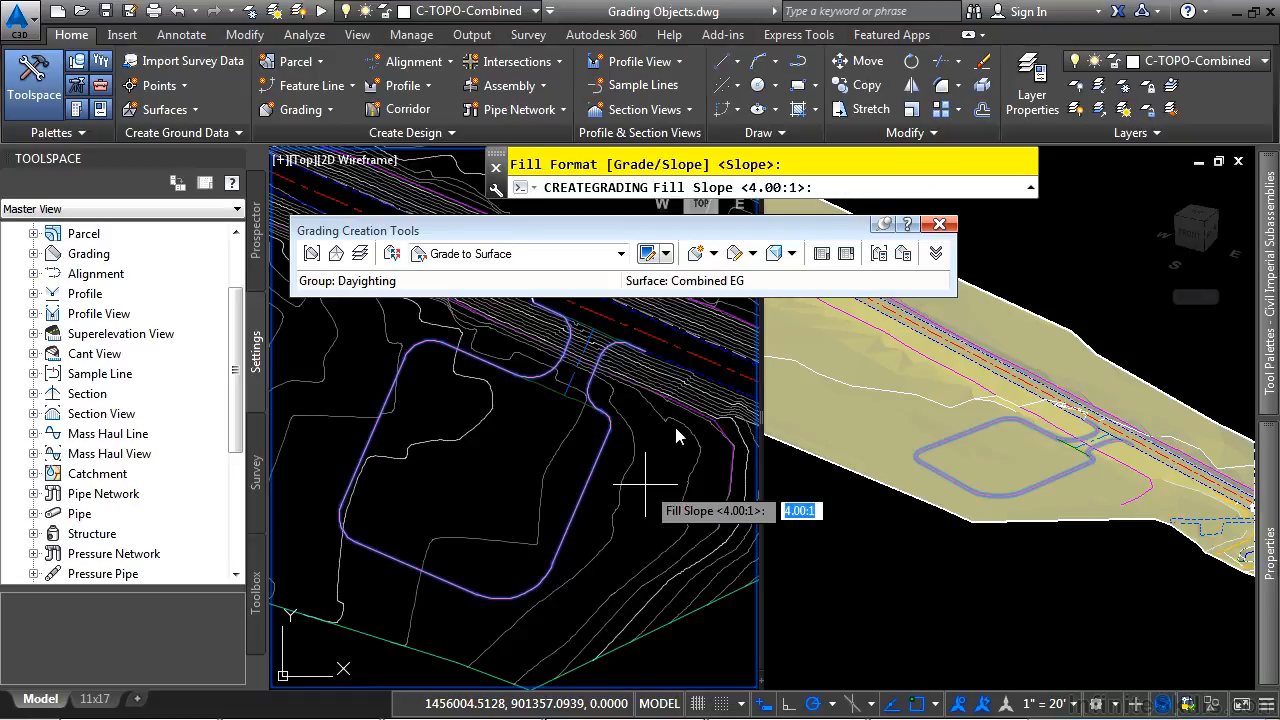
key("Return")
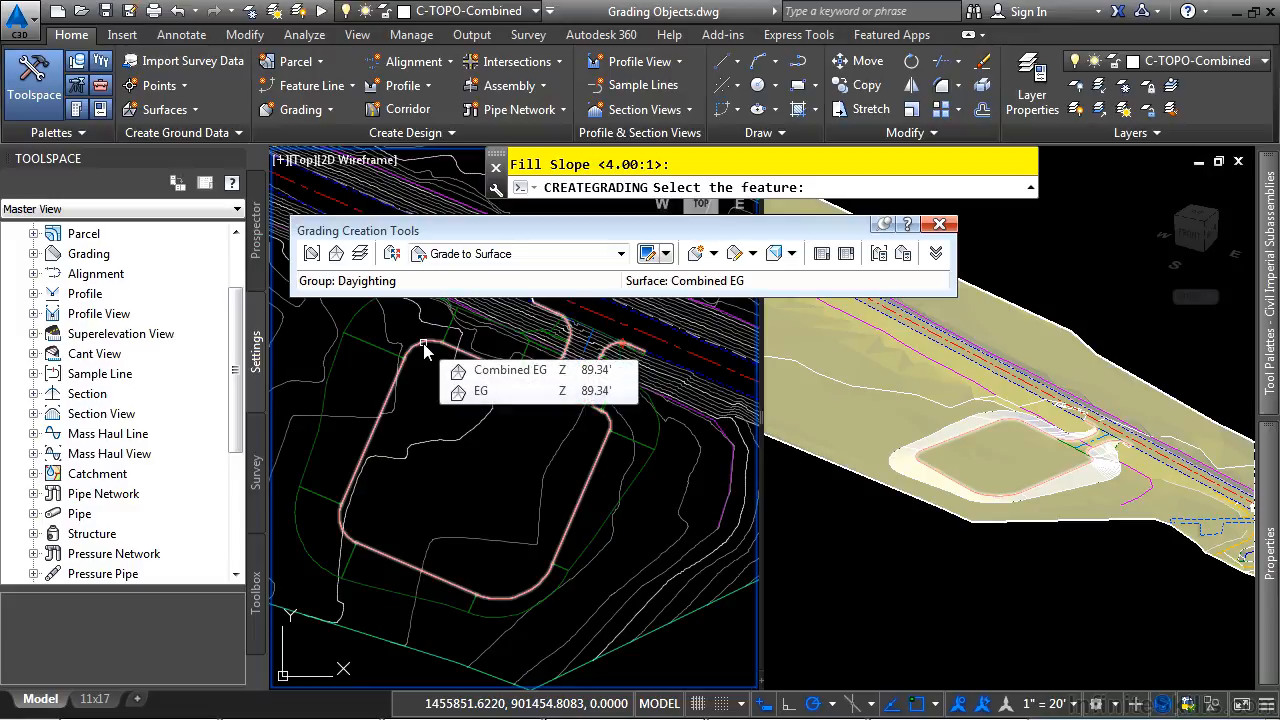
key("Escape")
- Examine the new grading around the parking lot entrance in both the 3D and plan views
middle_click_drag(515, 442, 417, 574)
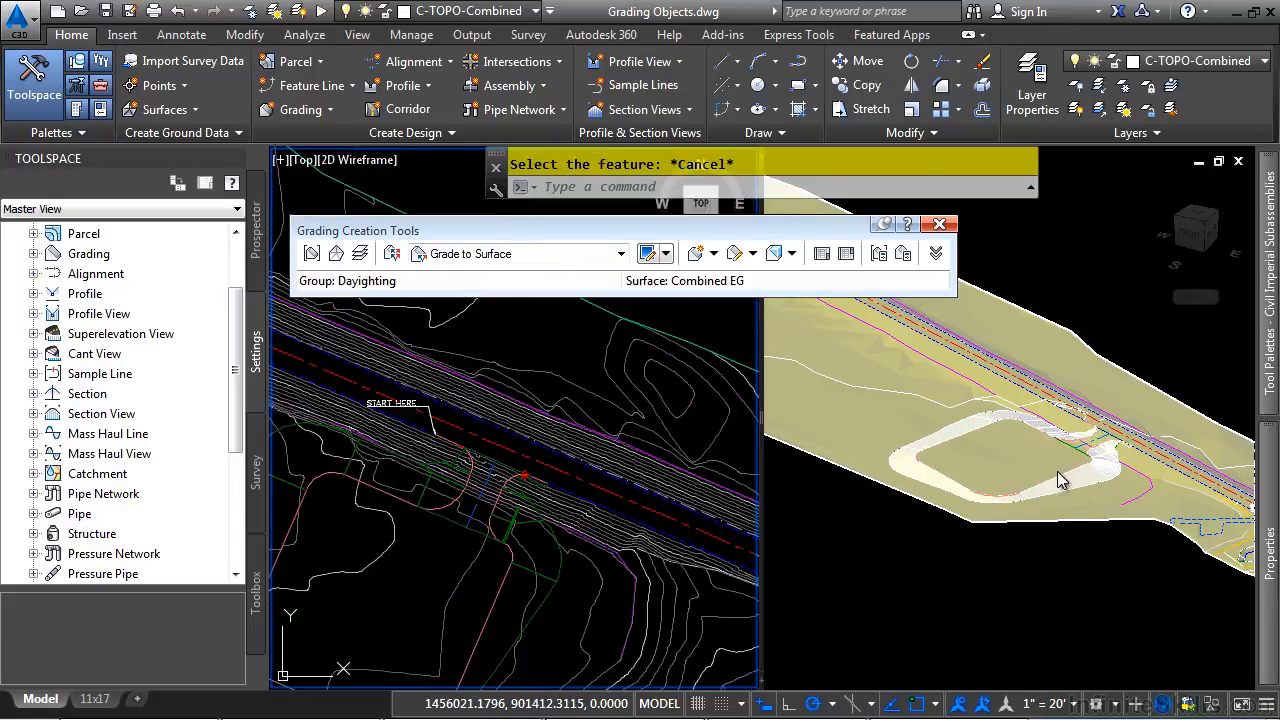
left_click(1030, 585)
scroll(1105, 455, "up", 3)
scroll(1105, 455, "up", 4)
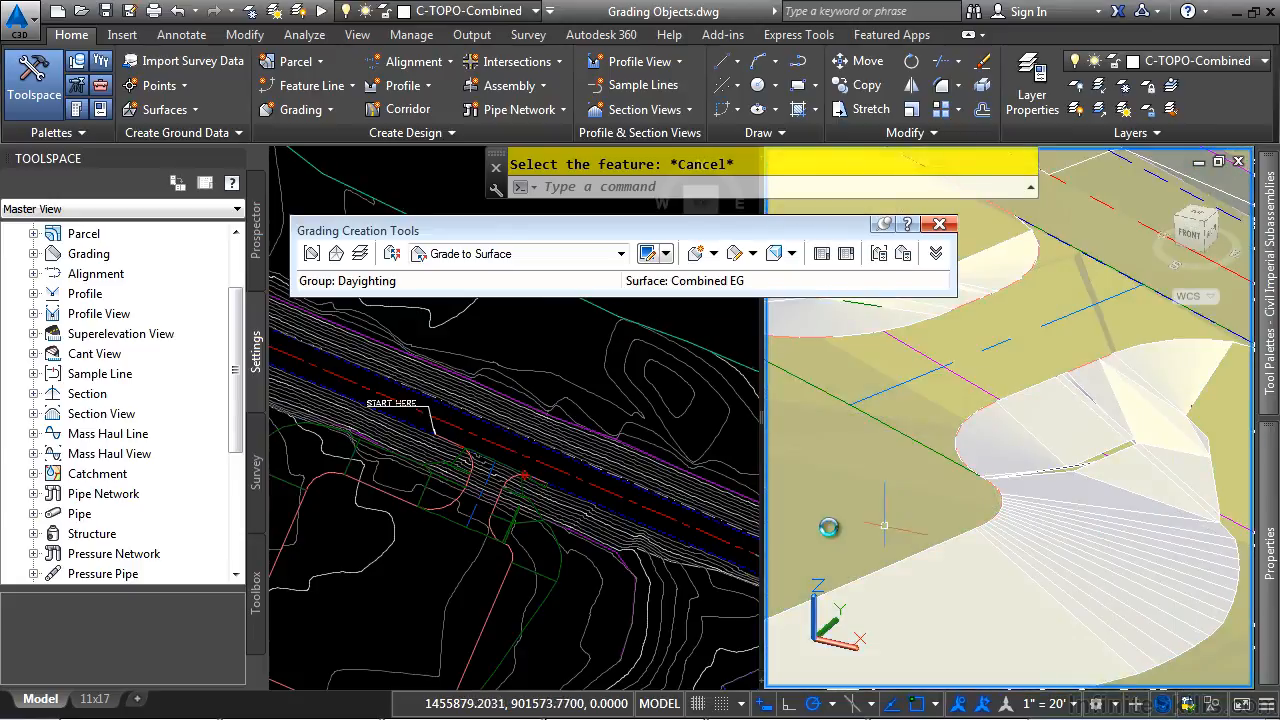
left_click(428, 550)
scroll(462, 548, "down", 4)
scroll(462, 548, "up", 4)
middle_click_drag(462, 548, 572, 435)
- Edit the parking lot's Grade to Surface grading so both its cut slope and fill slope are 2:1
left_click(753, 256)
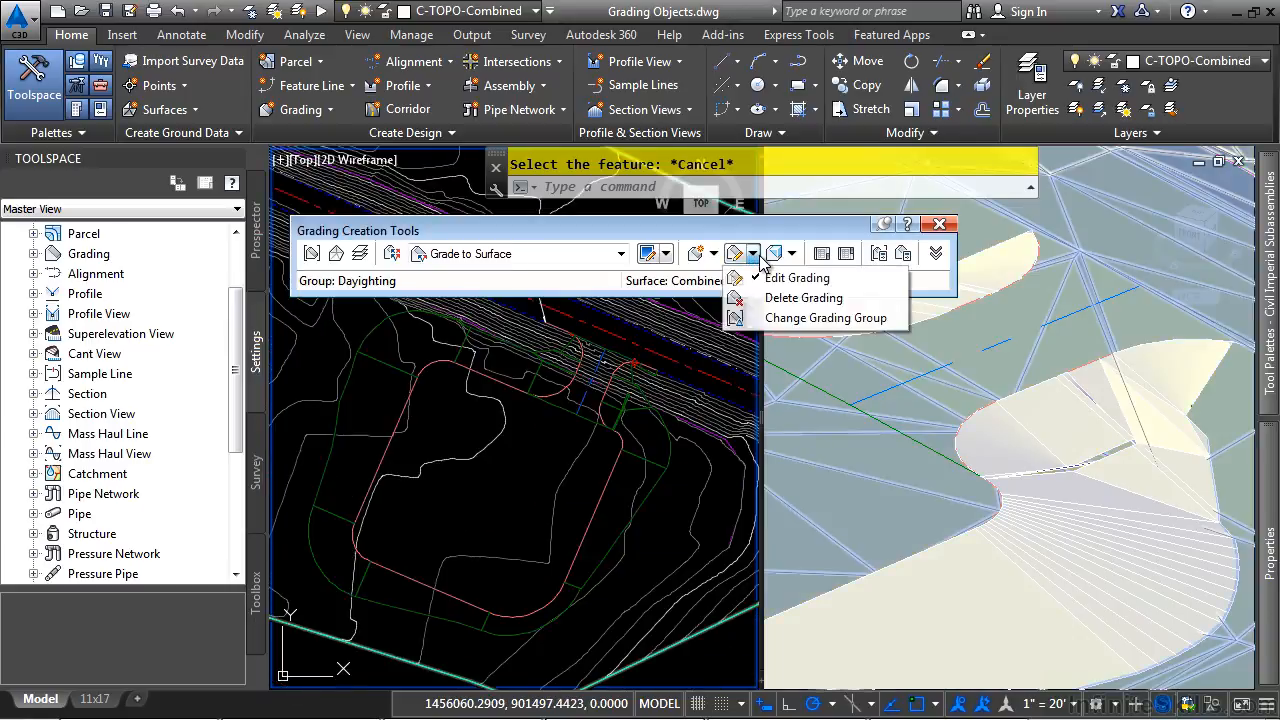
left_click(780, 277)
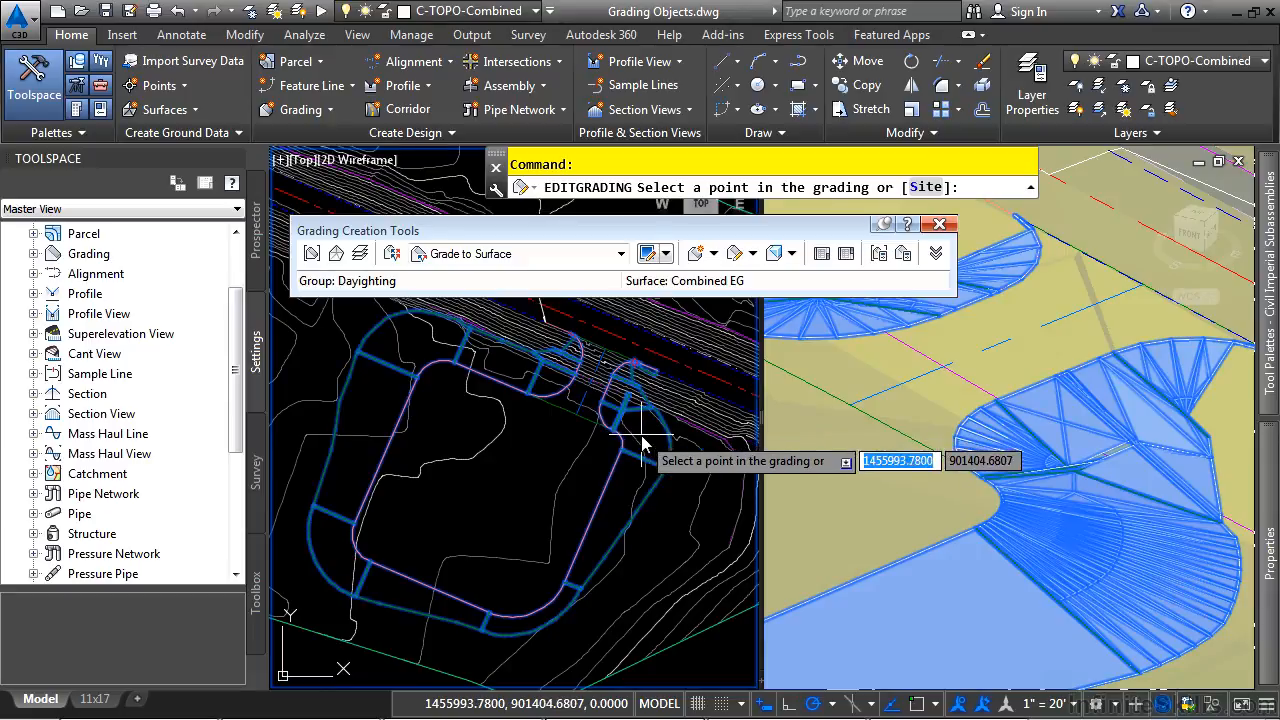
left_click(644, 445)
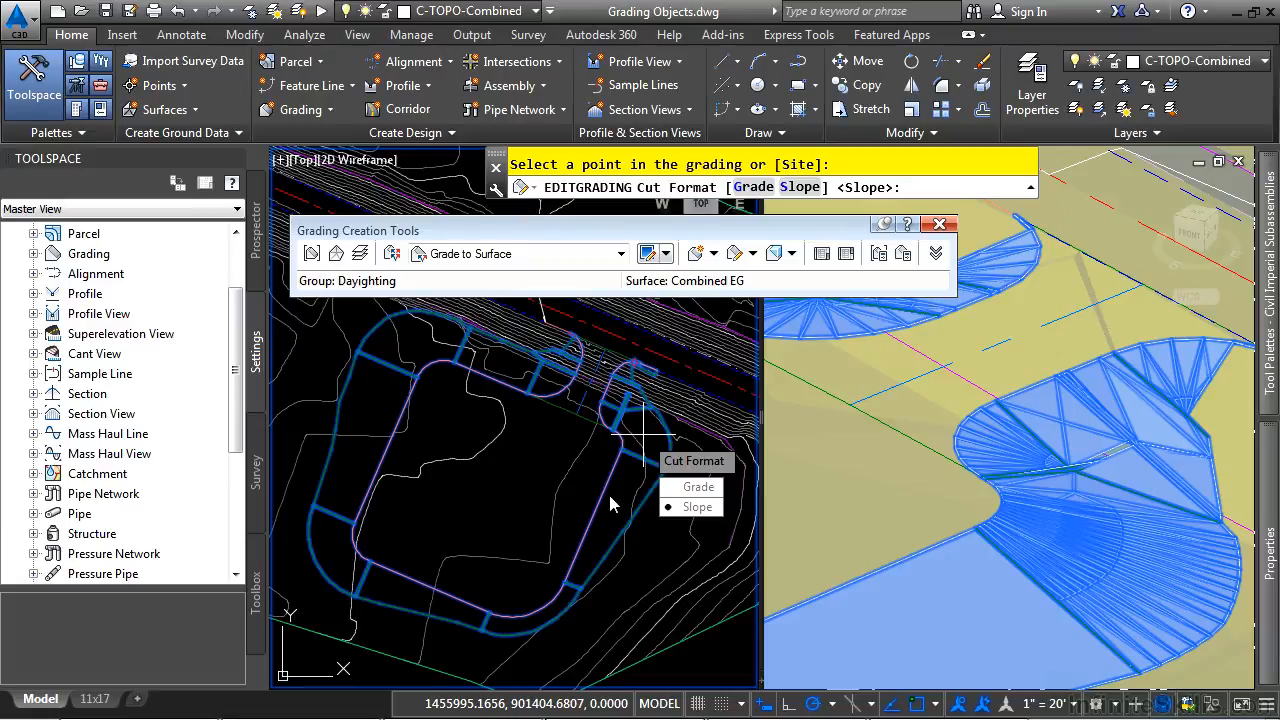
key("Return")
type("2")
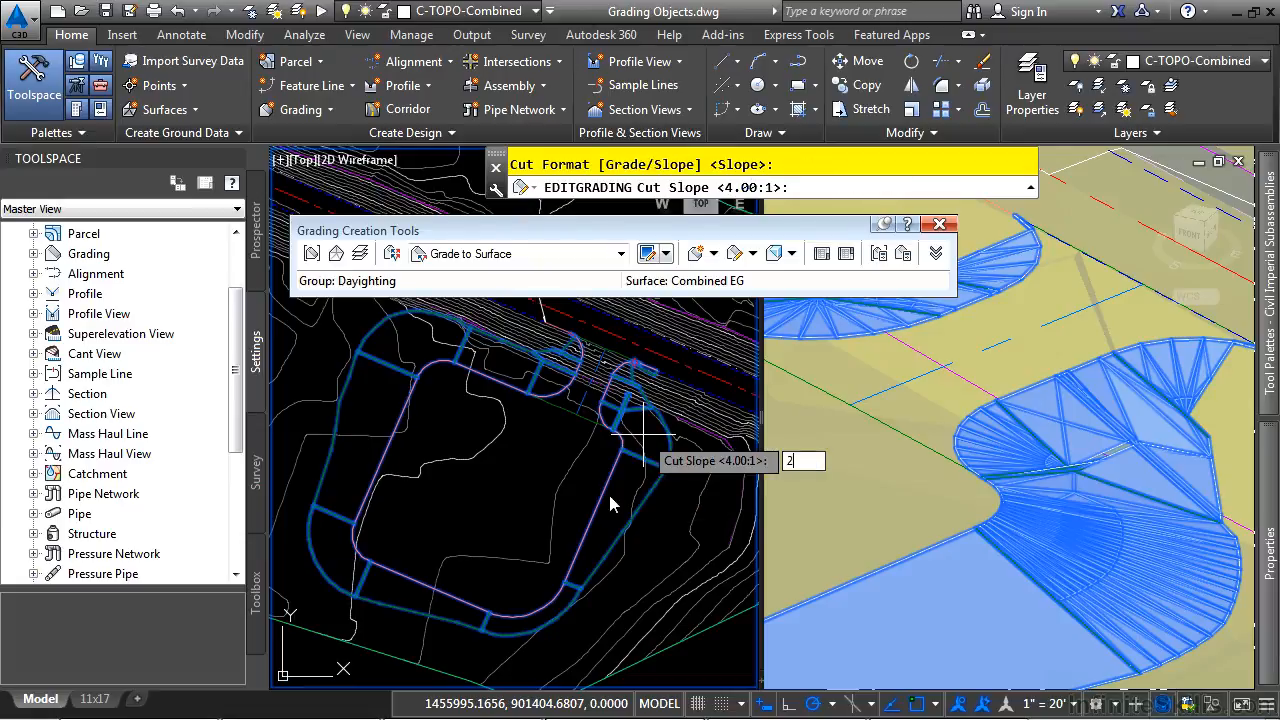
key("Return")
key("Return")
type("2")
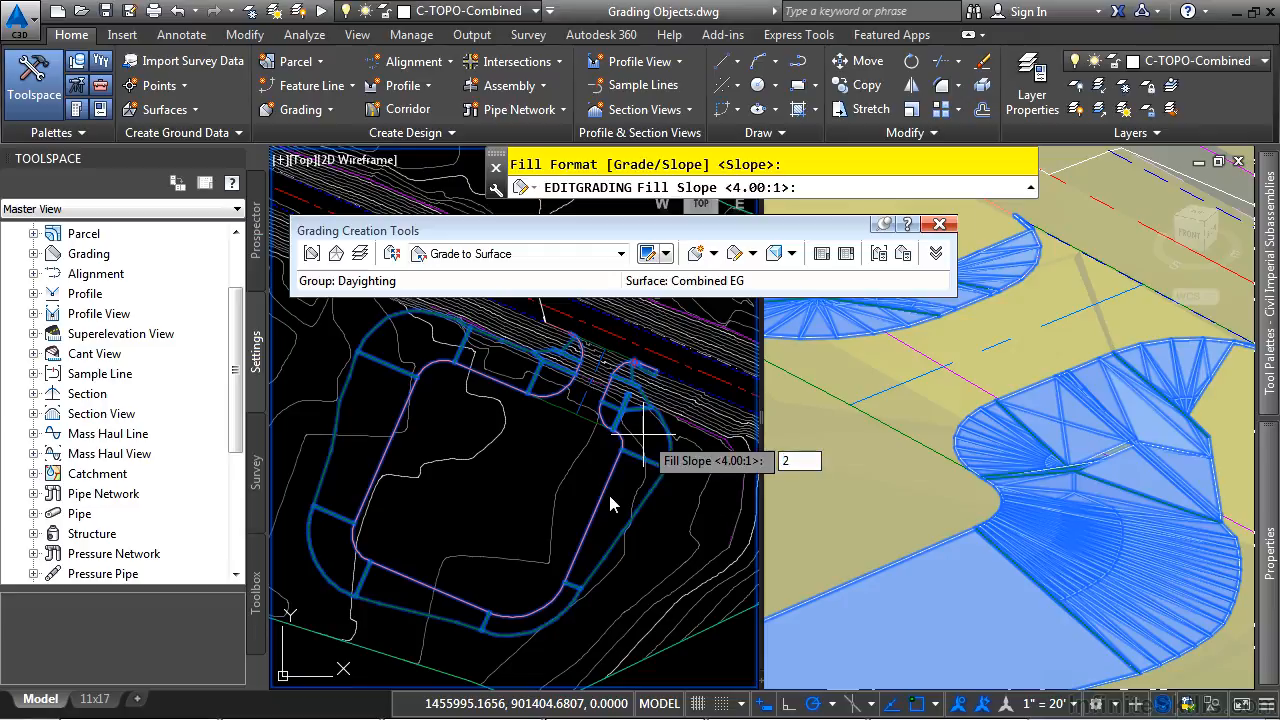
key("Return")
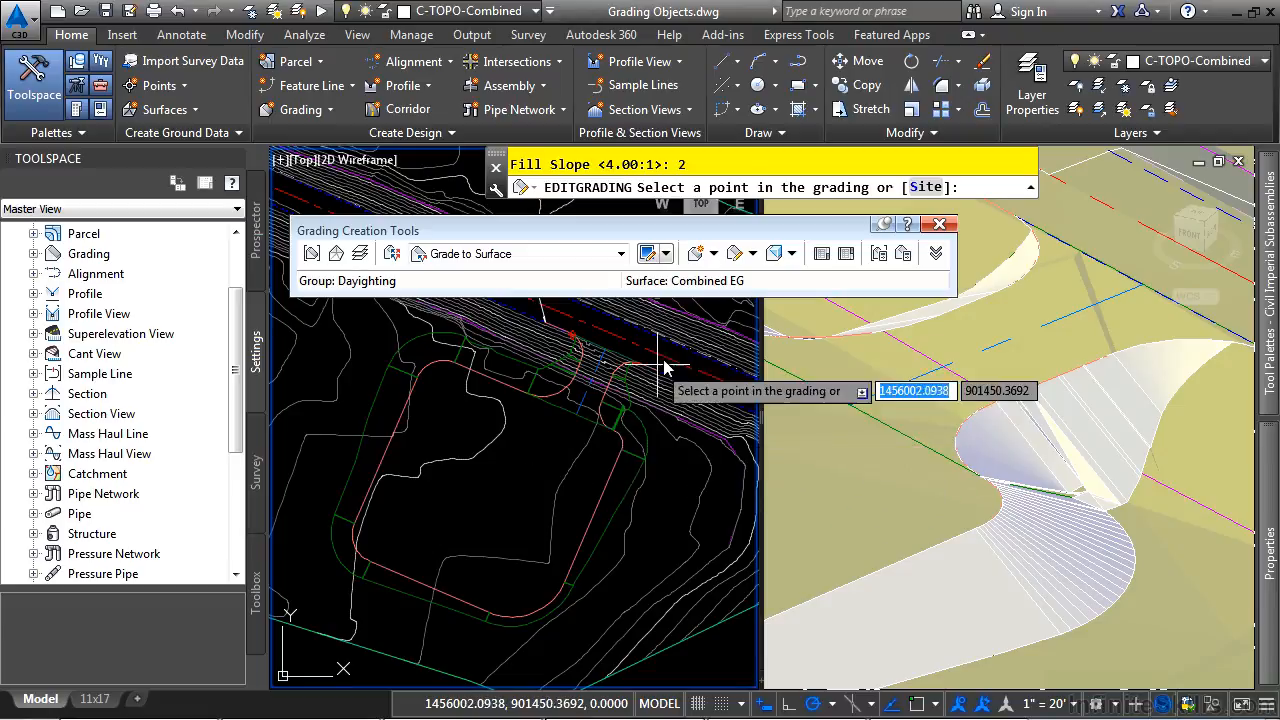
- Create grading infills in the interior of the parking lot and in the driveway entrance area
left_click(714, 254)
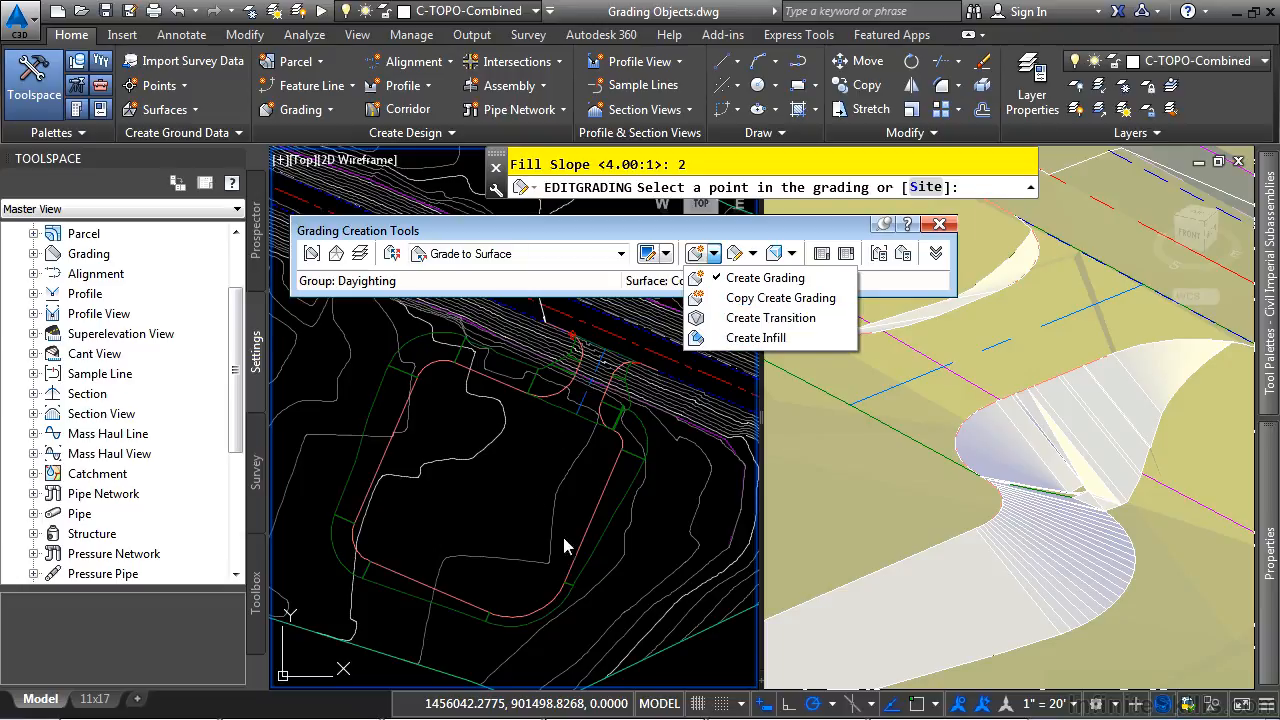
left_click(756, 337)
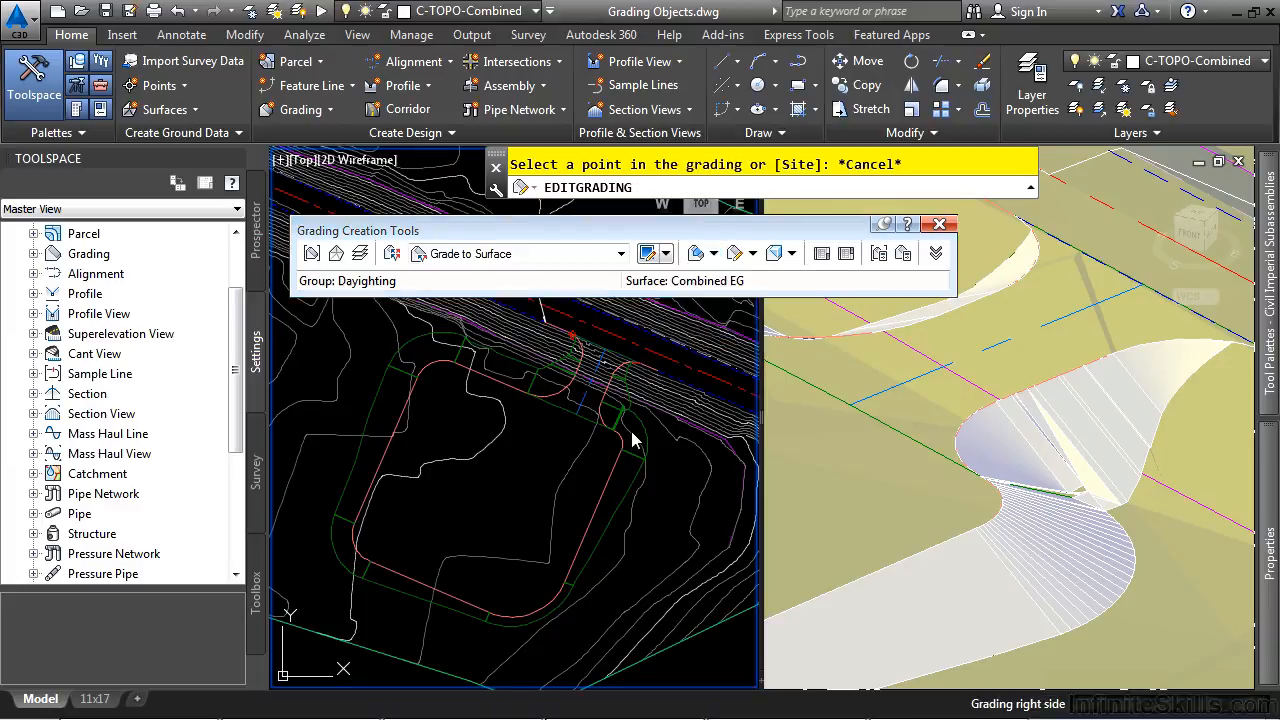
left_click(488, 497)
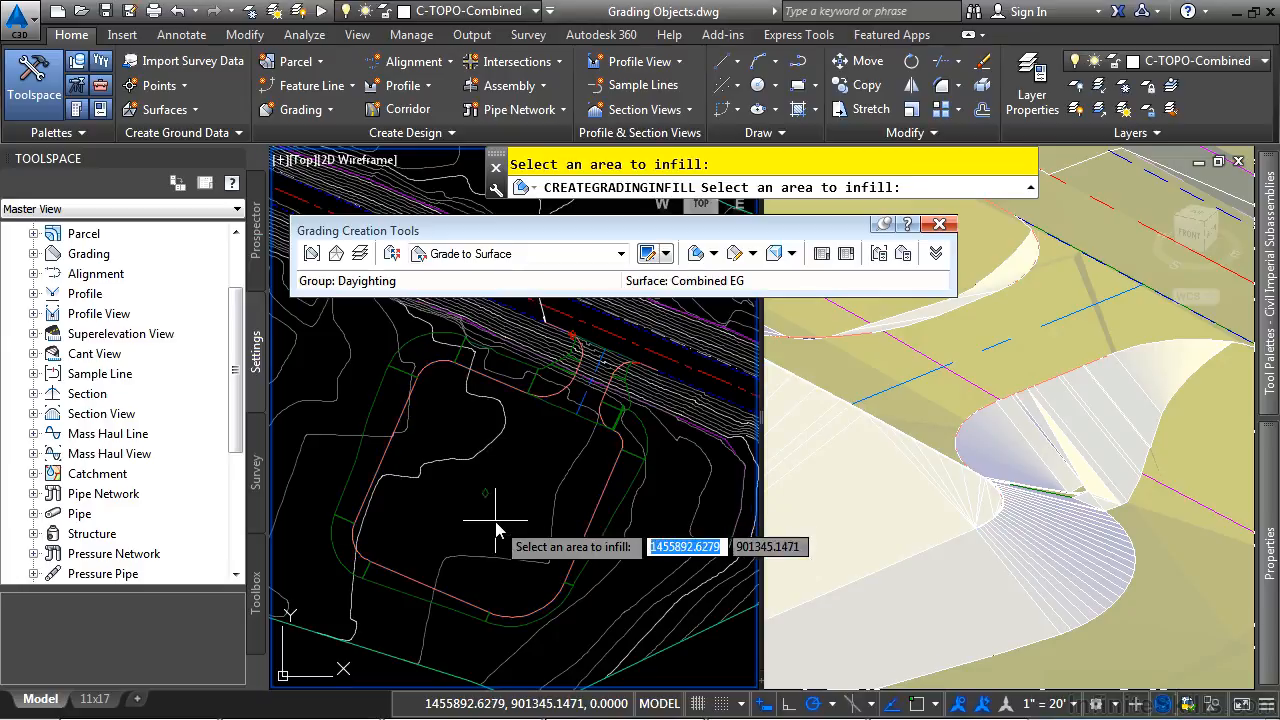
left_click(585, 395)
key("Return")
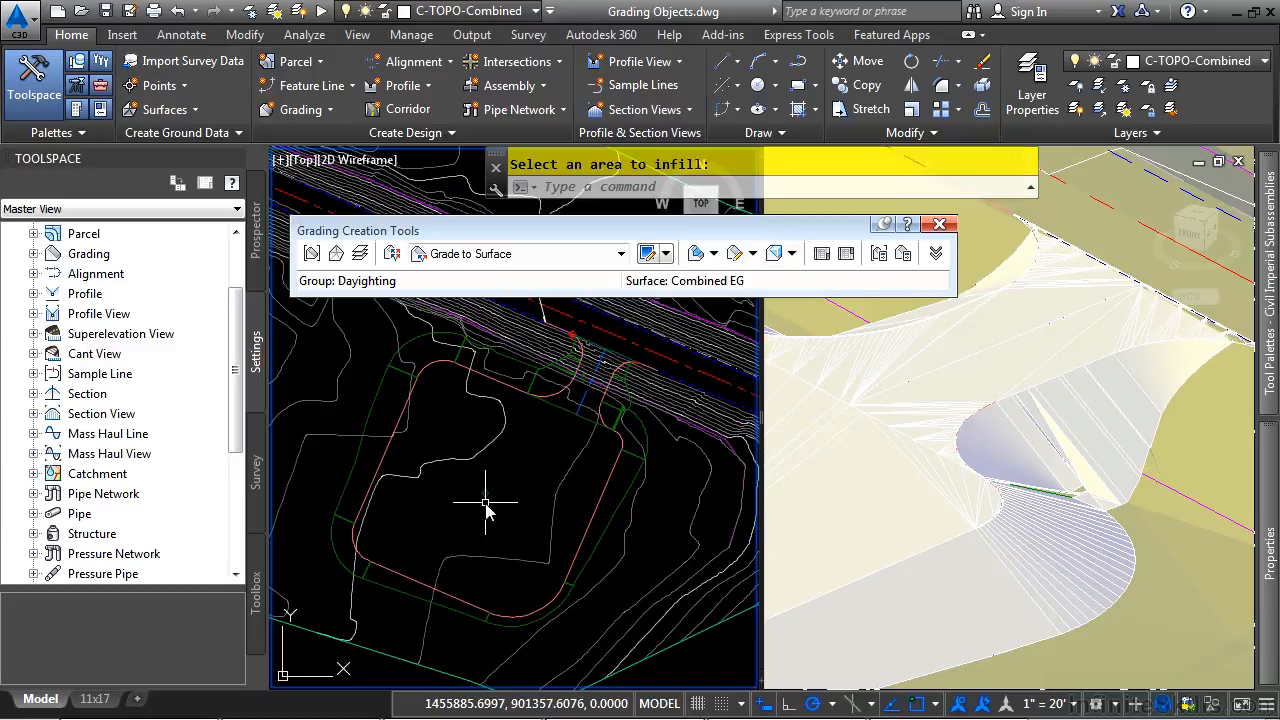
left_click(1054, 460)
scroll(1054, 460, "down", 5)
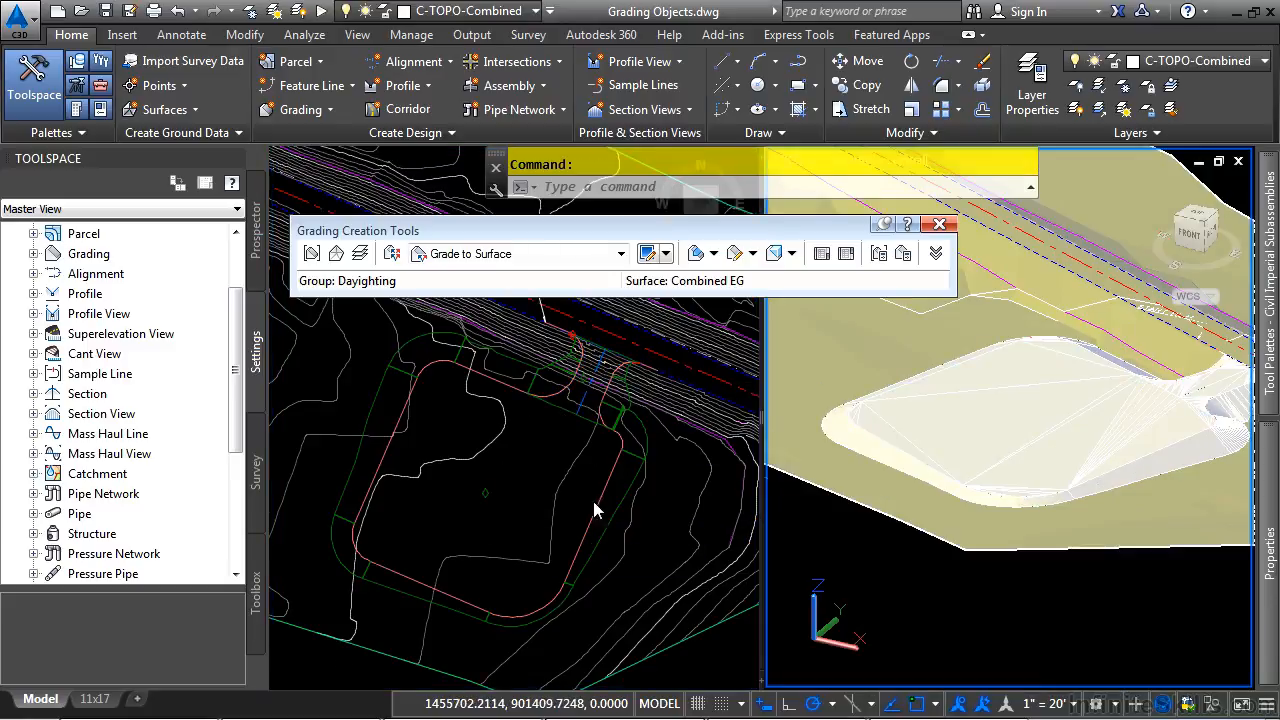
left_click(505, 487)
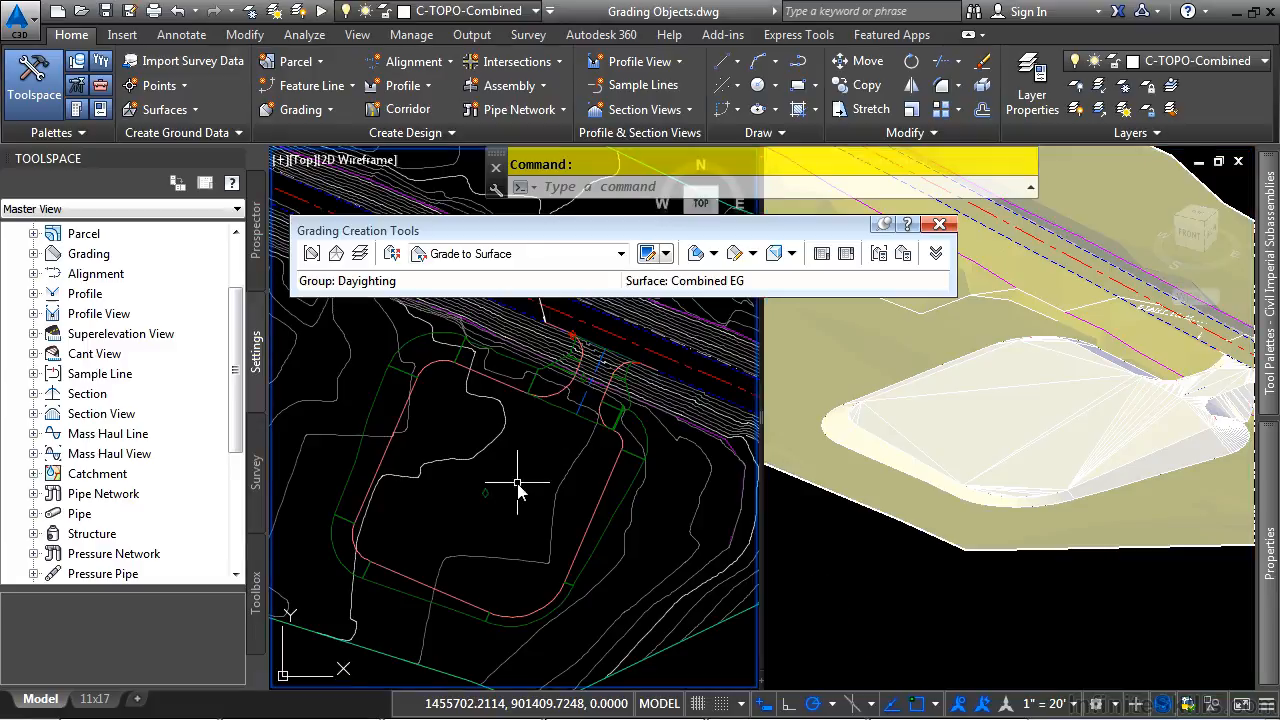
- Enable automatic surface creation for the Dayighting grading group with style Contours 1' and 5' (Design), and use Combined EG as volume base surface
left_click(258, 268)
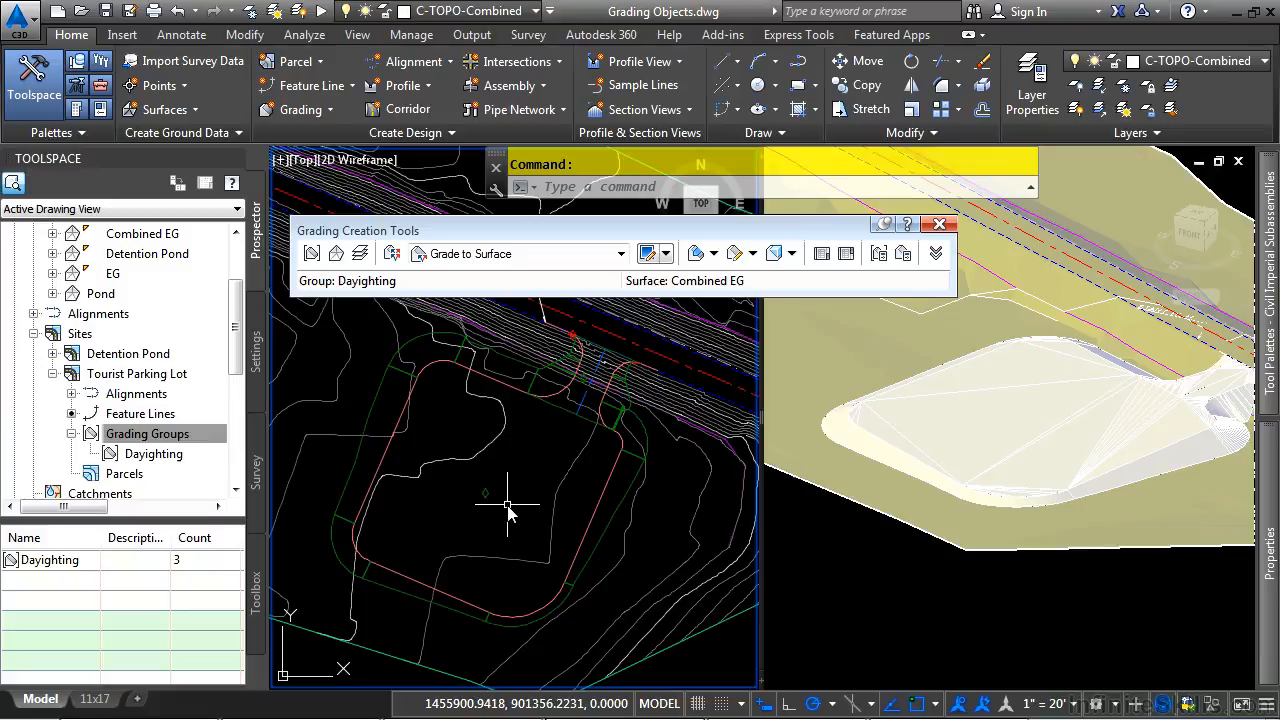
right_click(137, 456)
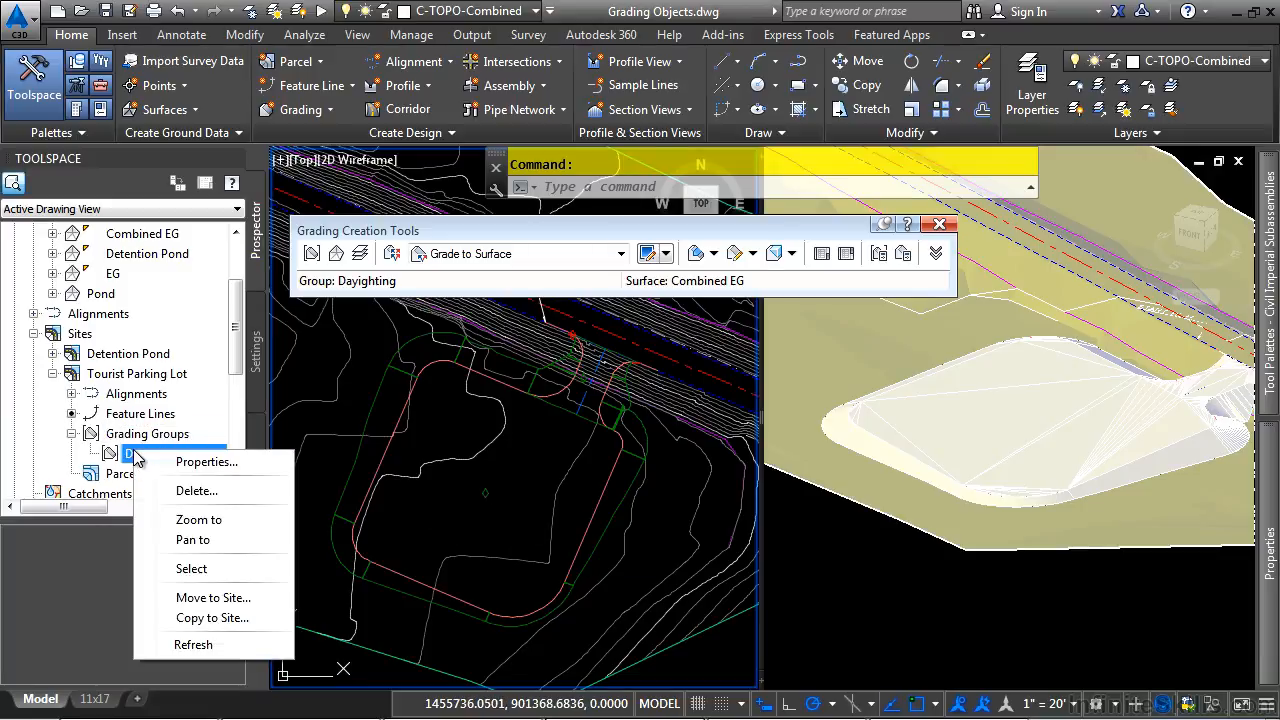
left_click(206, 461)
left_click(349, 354)
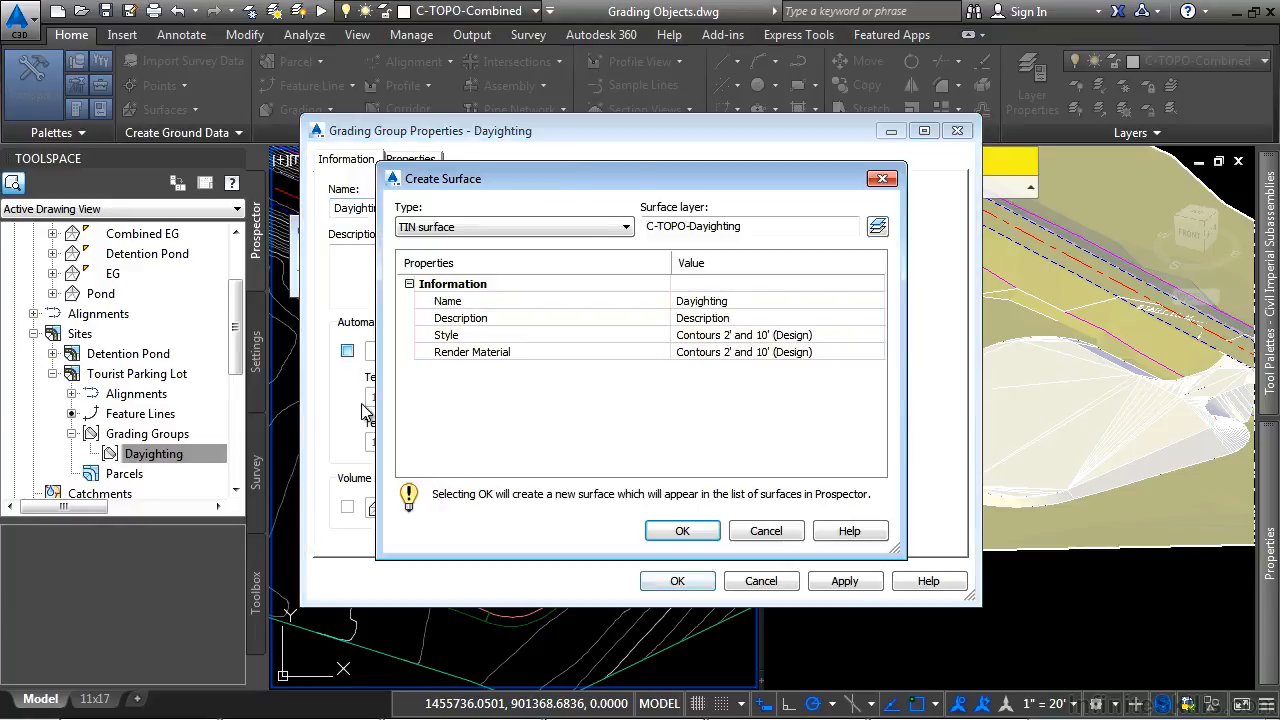
left_click(628, 325)
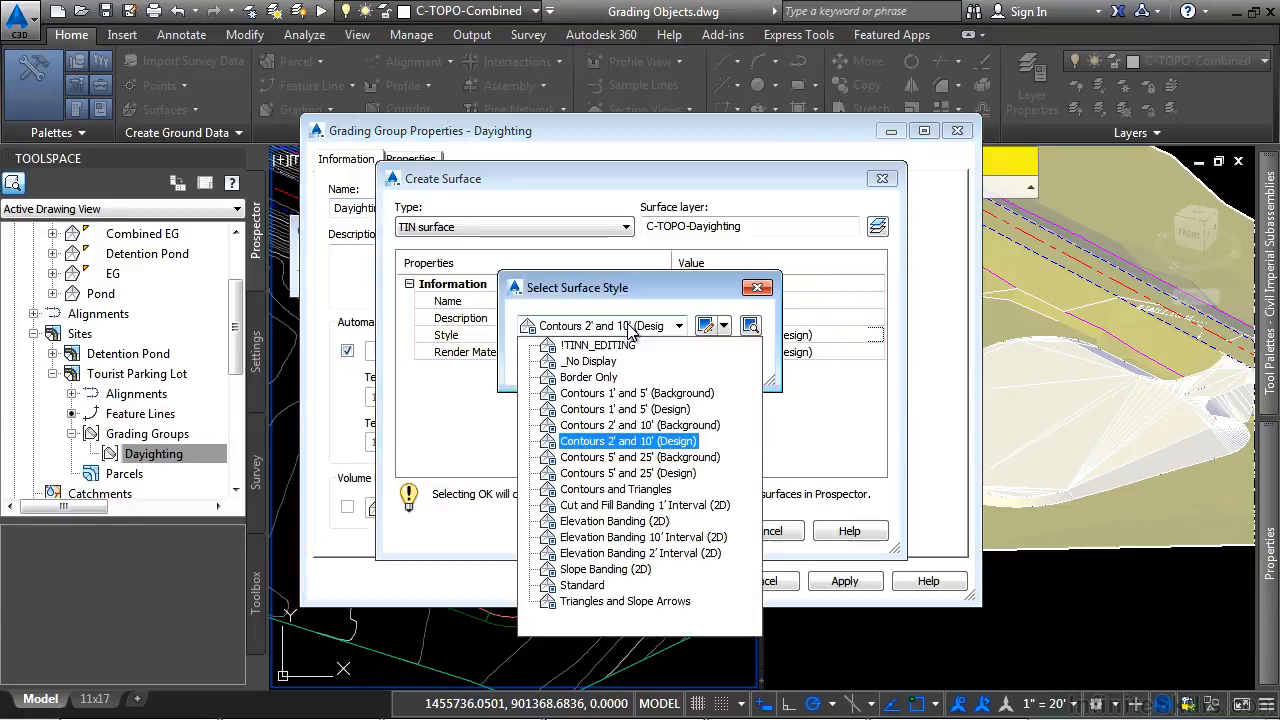
left_click(632, 410)
left_click(570, 368)
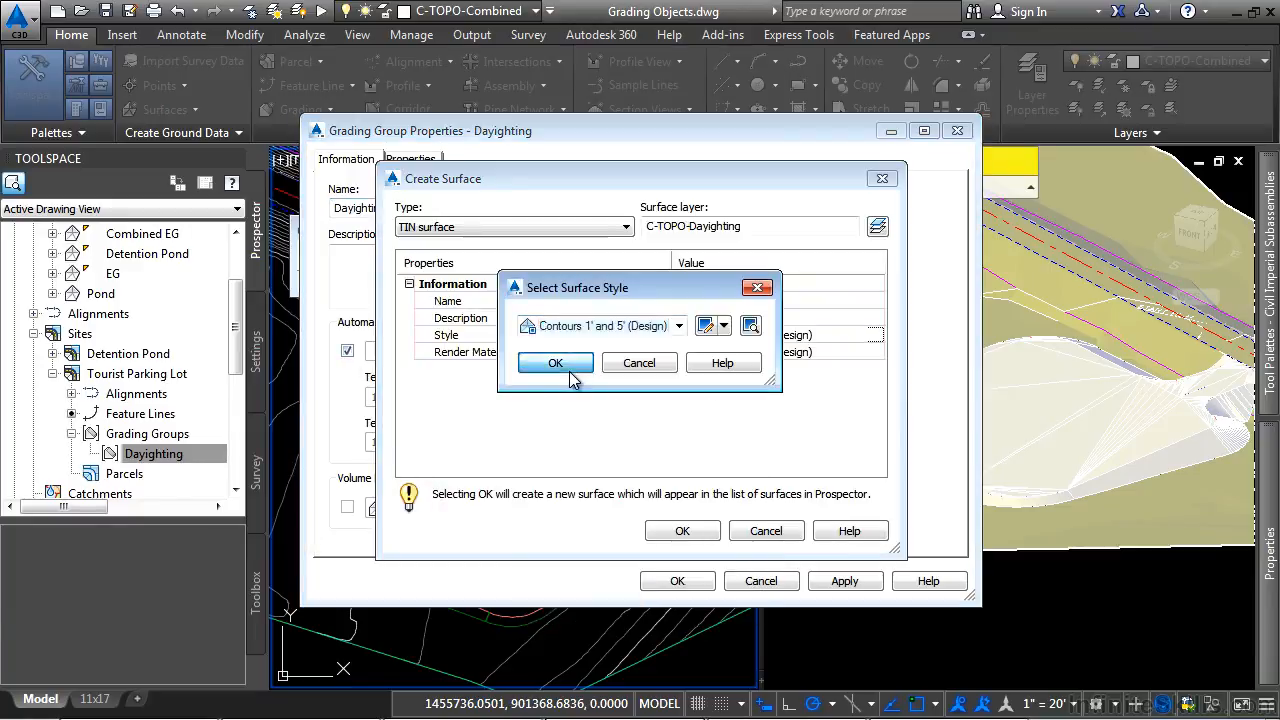
left_click(703, 539)
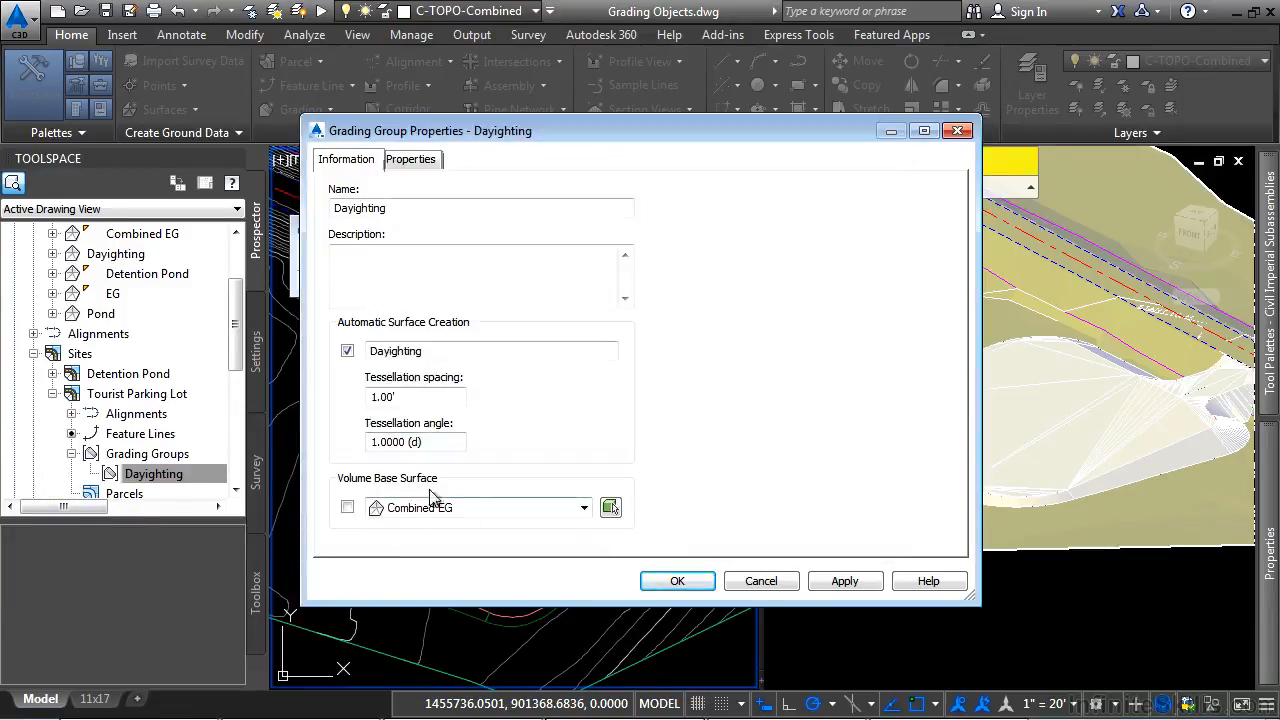
left_click(347, 508)
left_click(712, 582)
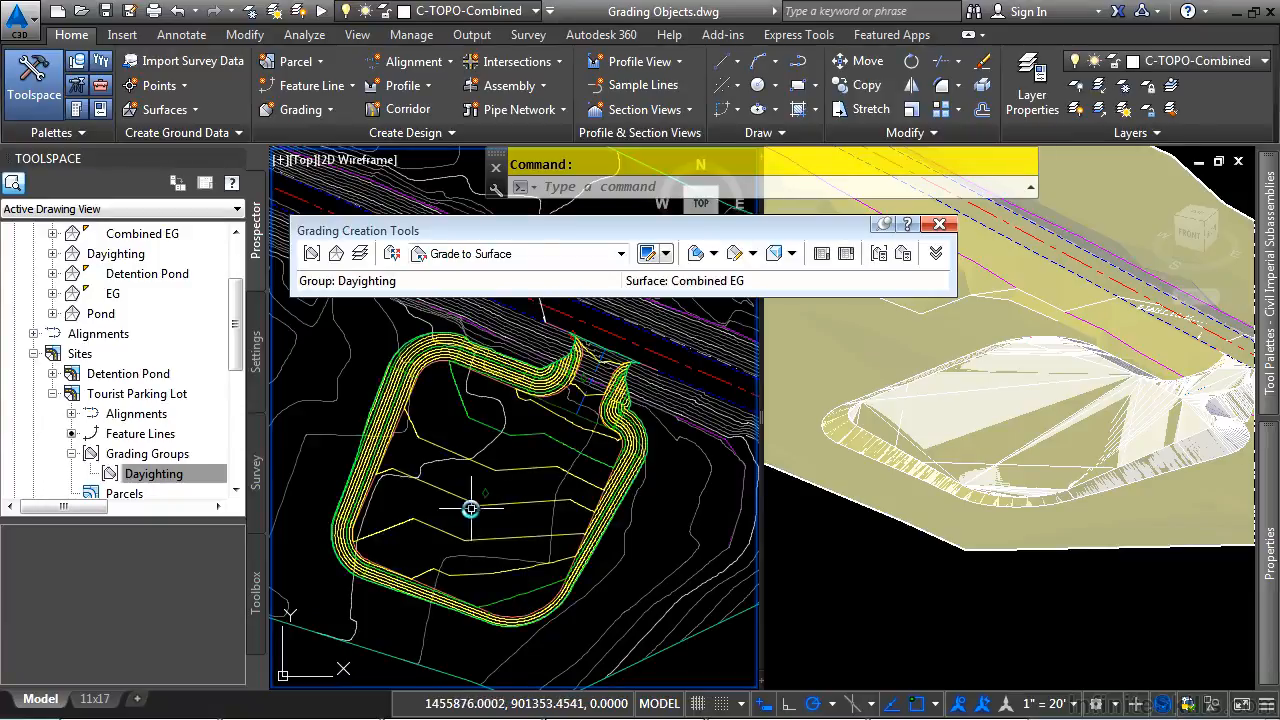
- Examine the Dayighting surface from several 3D angles in the Object Viewer
left_click(508, 452)
right_click(501, 454)
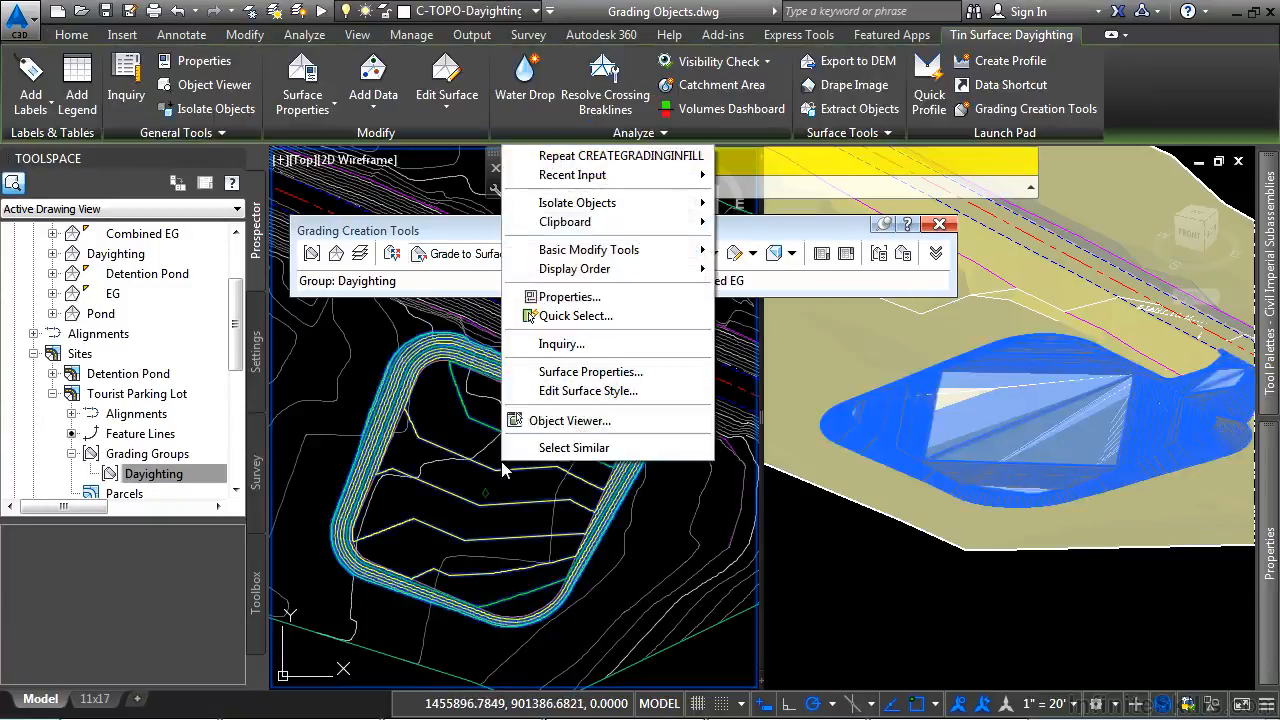
left_click(569, 420)
left_click_drag(591, 563, 734, 403)
mouse_move(664, 511)
left_mouse_down()
mouse_move(780, 383)
mouse_move(633, 420)
left_mouse_up()
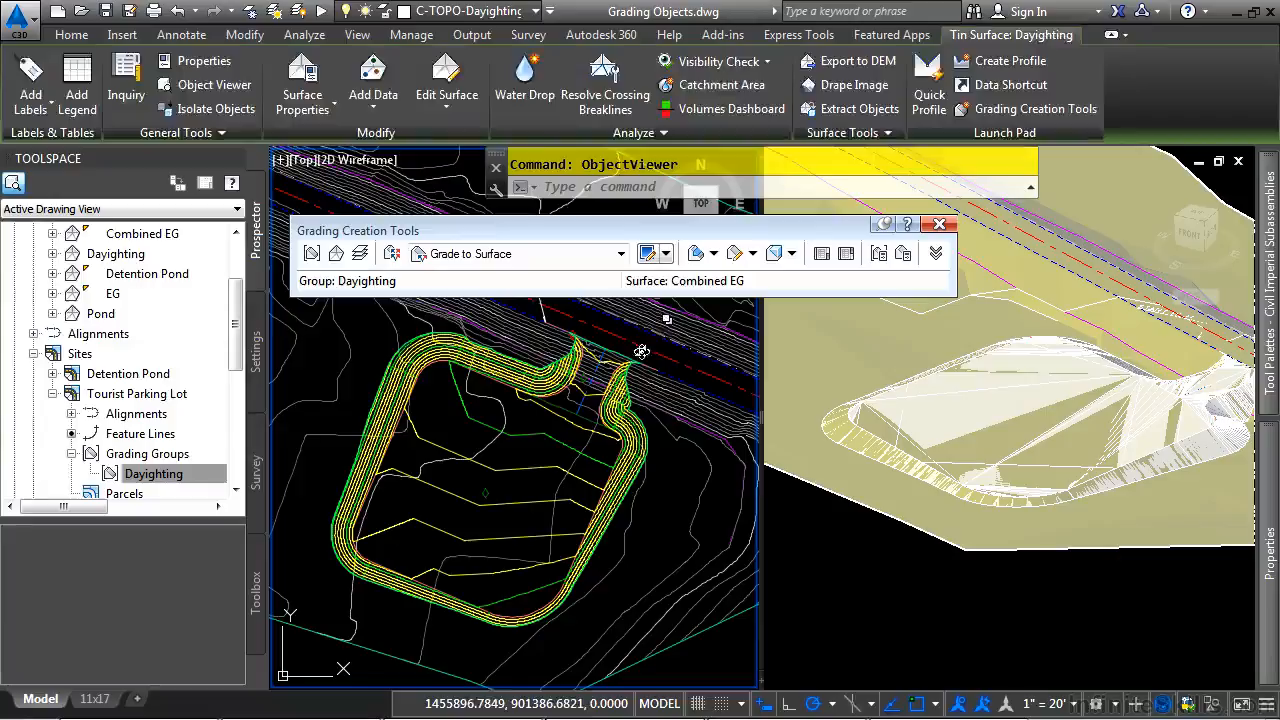
key("Escape")
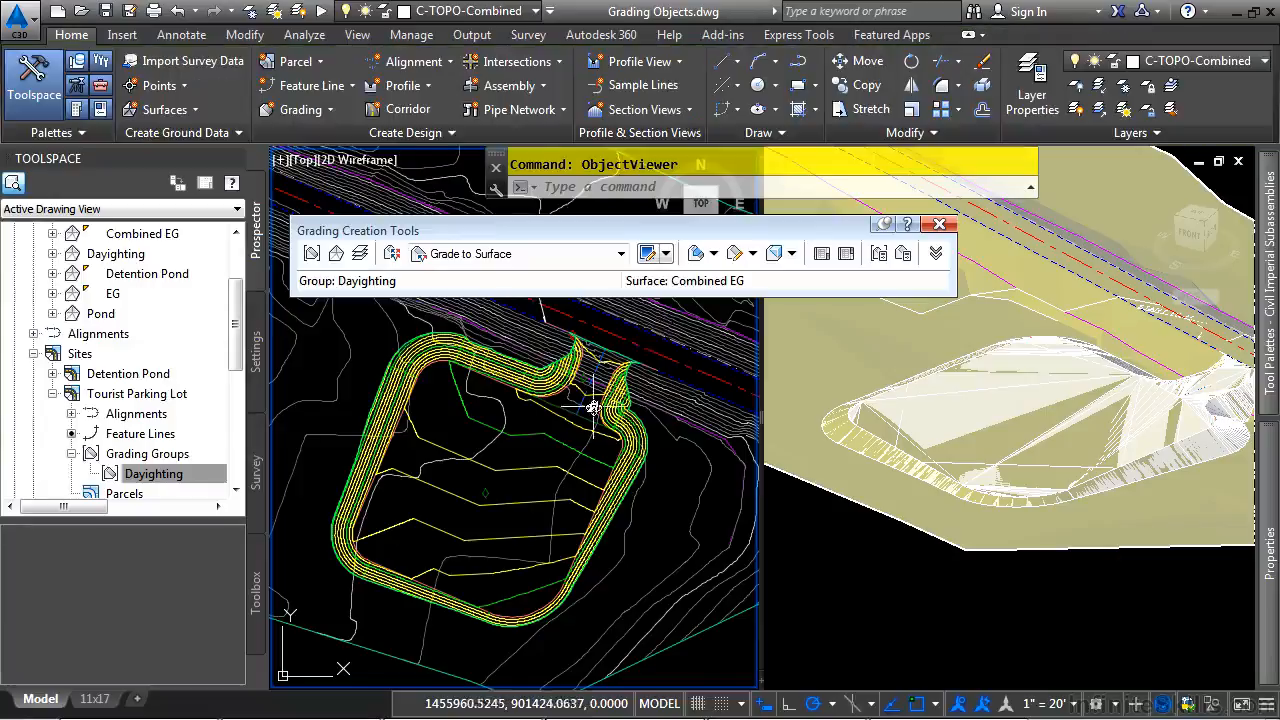
- Add the driveway centerline and the two feature lines crossing its ends to the Dayighting surface as breaklines, with a 1.00' supplementing distance
scroll(560, 390, "up", 5)
left_click(510, 431)
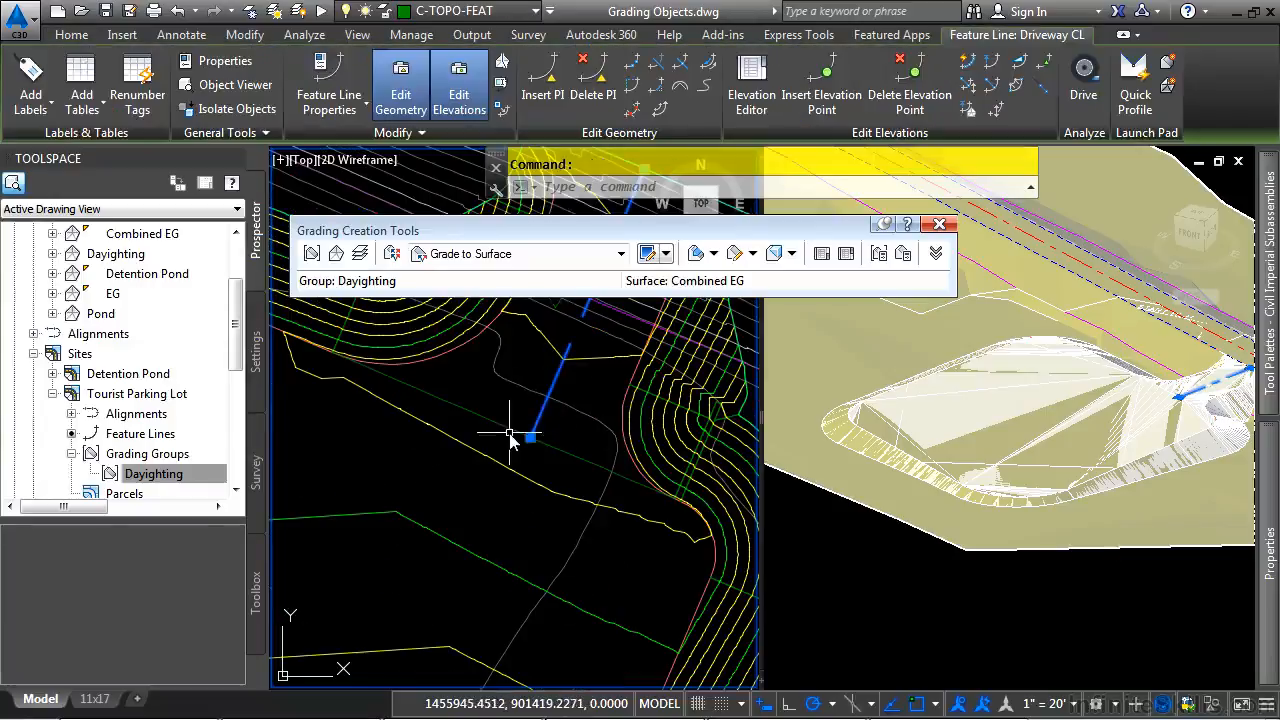
middle_click_drag(626, 346, 483, 487)
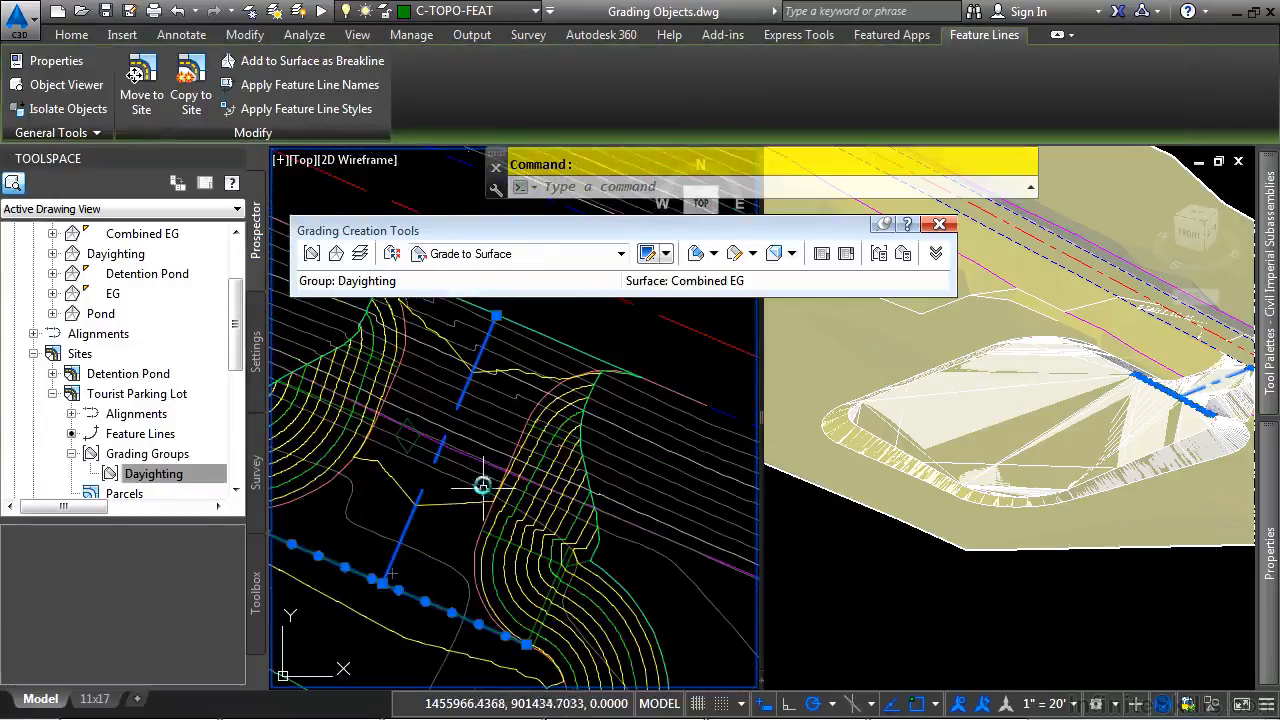
middle_click_drag(499, 346, 484, 424)
left_click(497, 422)
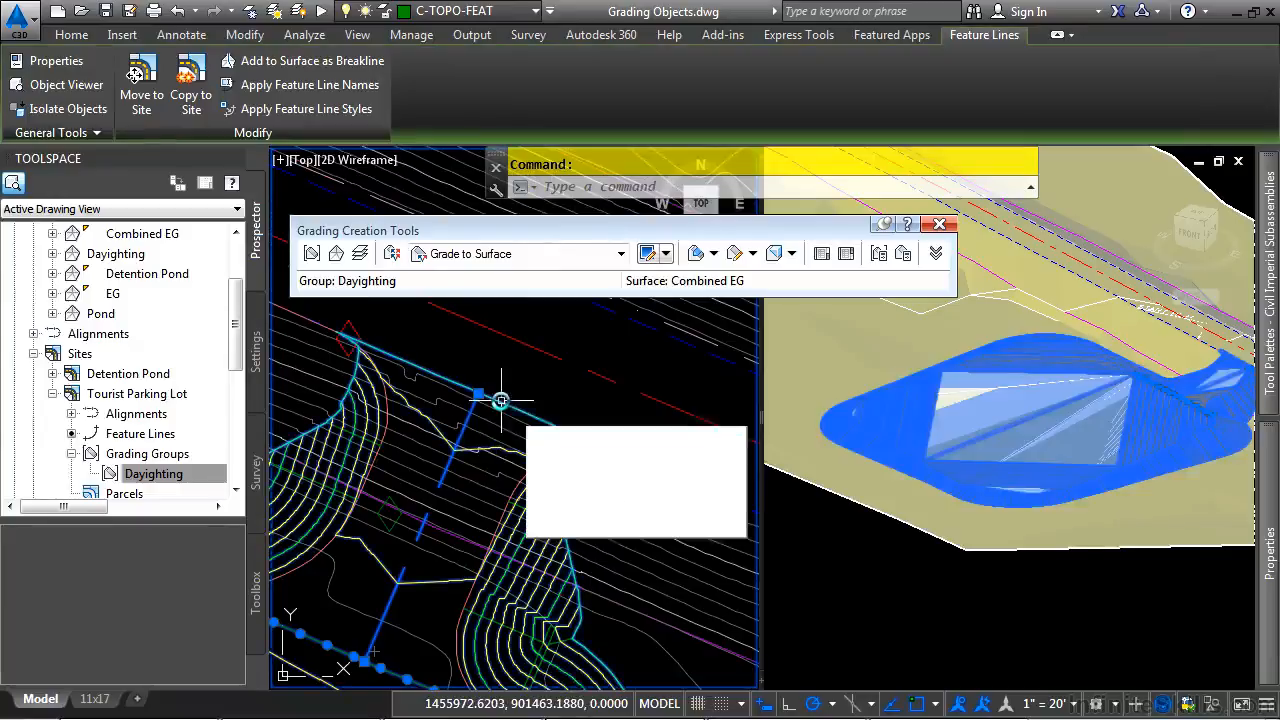
left_click(583, 474)
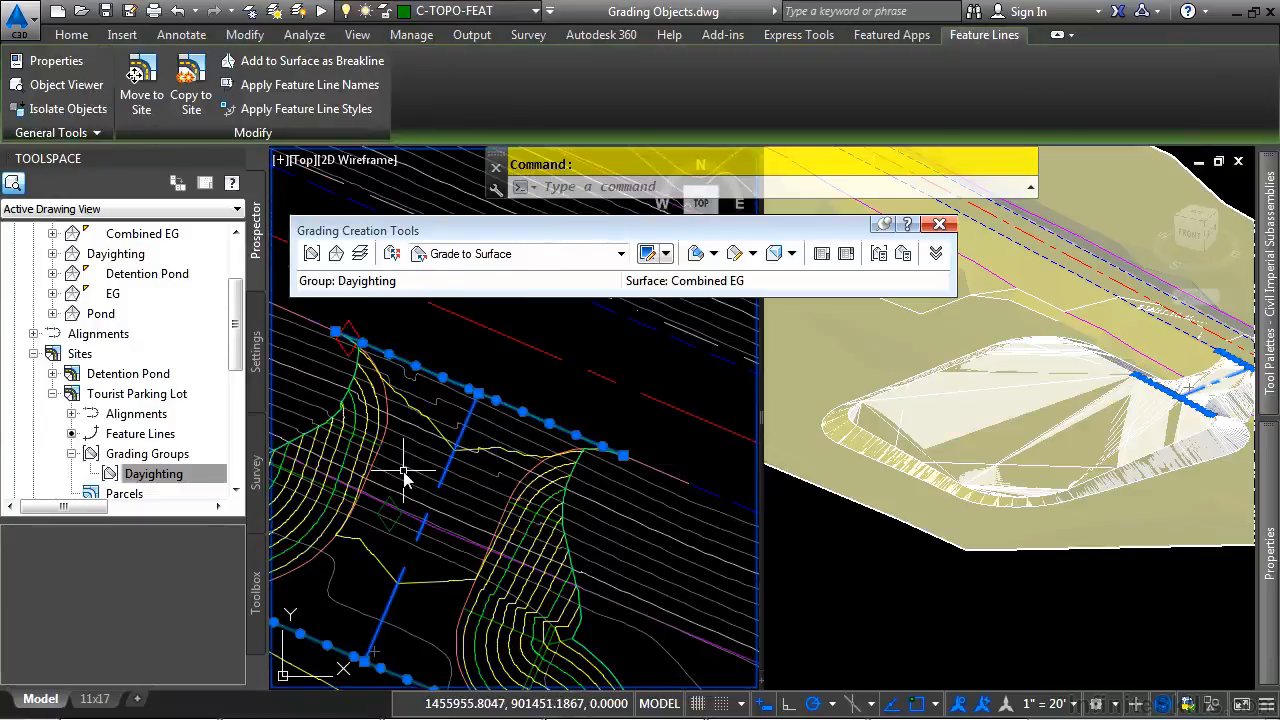
left_click(310, 62)
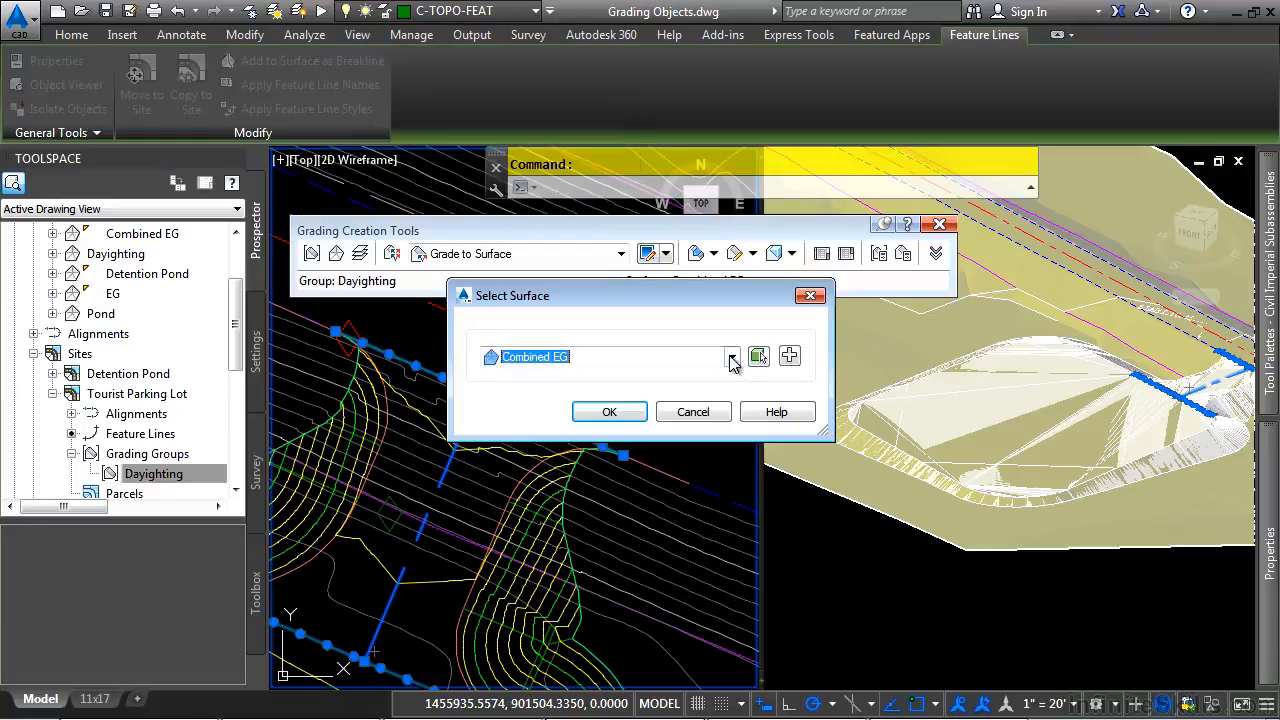
left_click(733, 358)
left_click(541, 393)
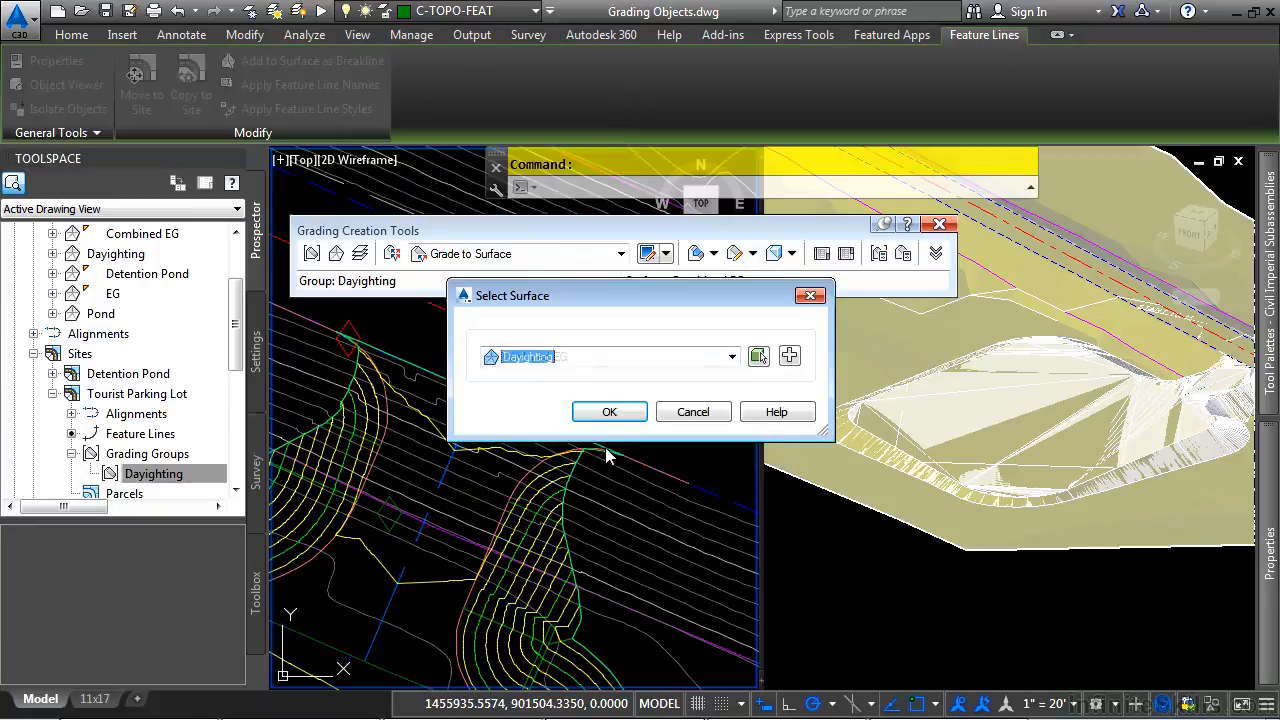
left_click(609, 412)
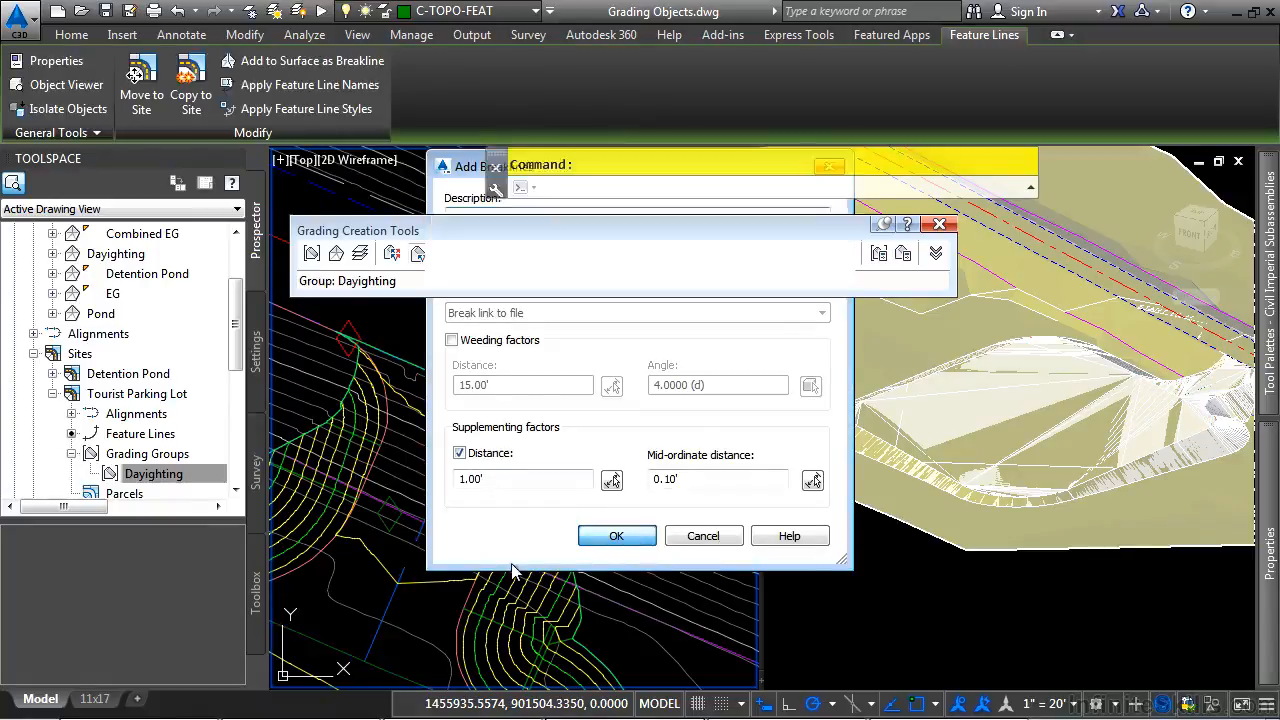
left_click(612, 537)
scroll(520, 490, "up", 5)
key("Escape")
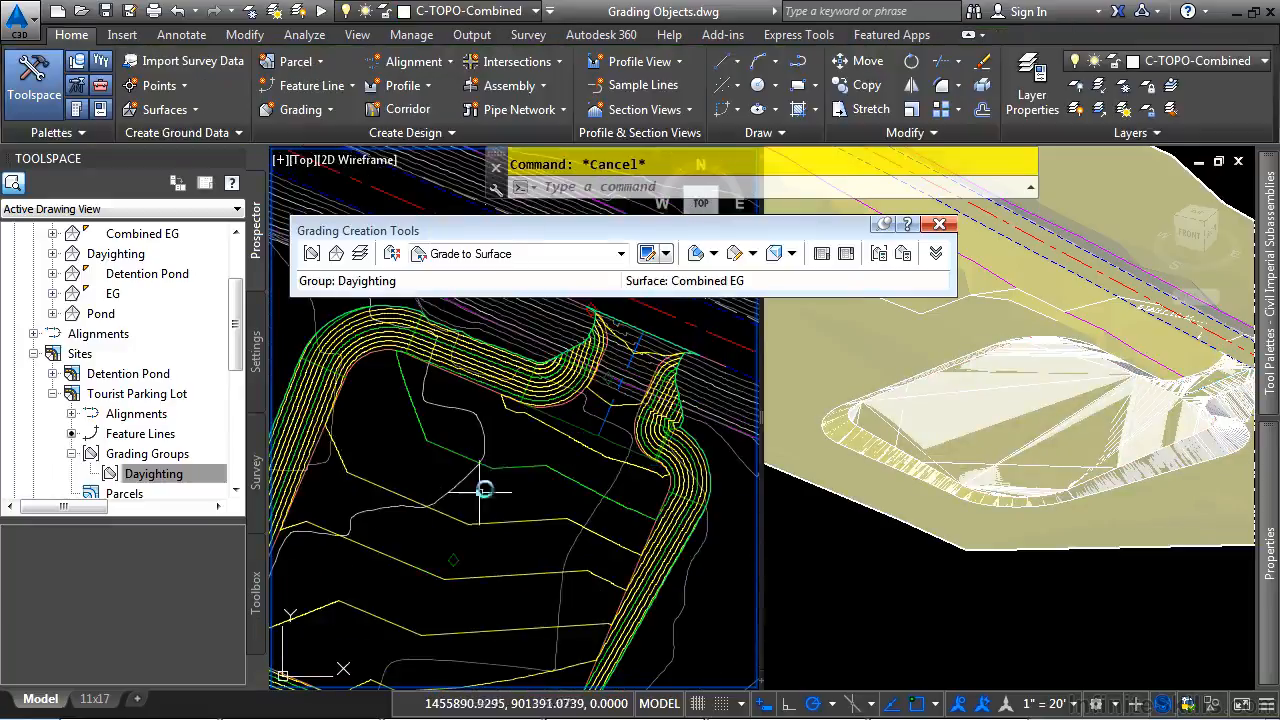
middle_click_drag(530, 513, 552, 423)
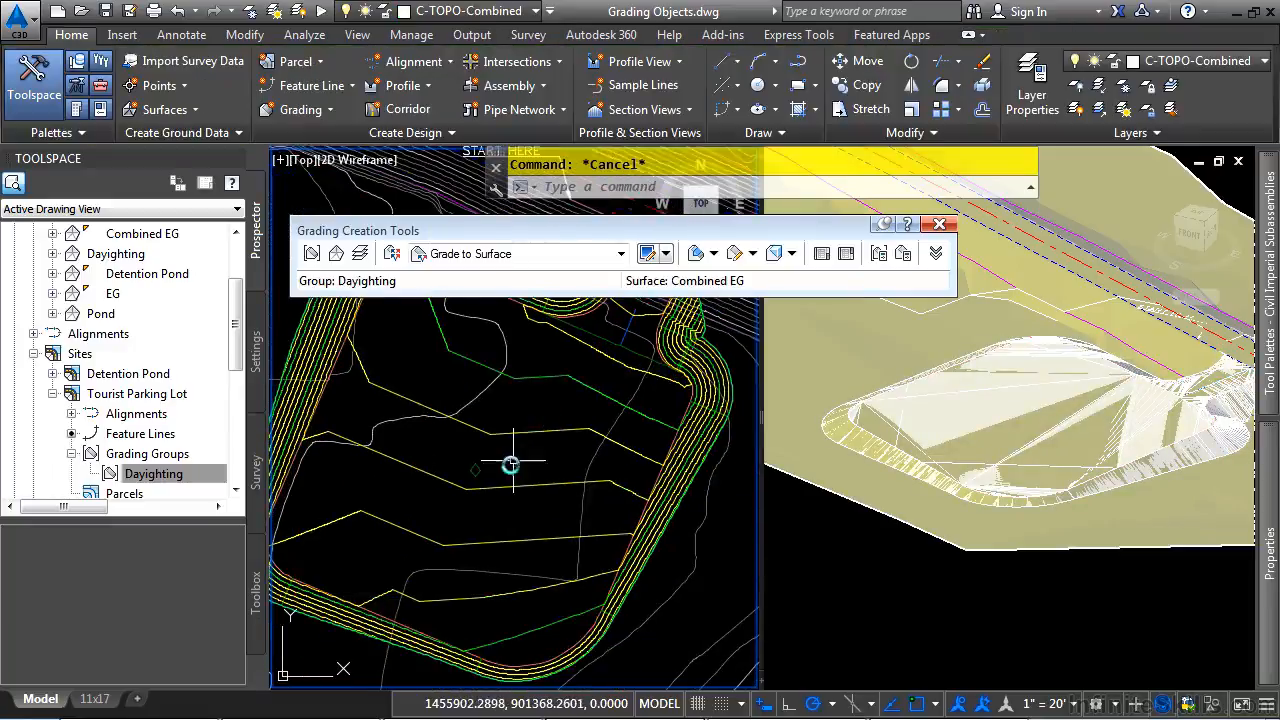